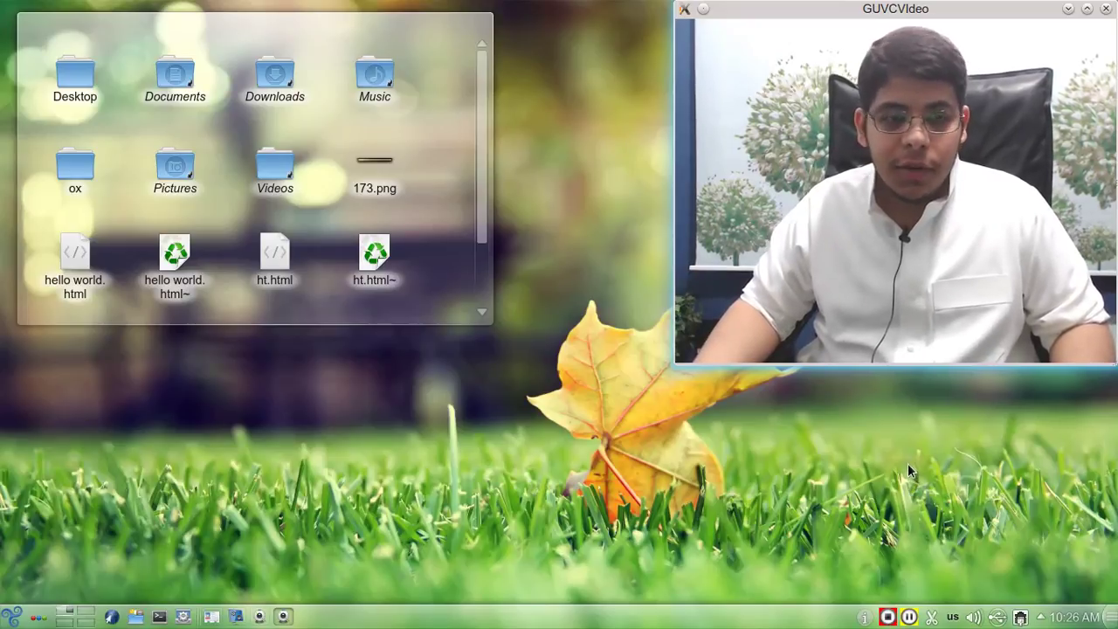
click(219, 620)
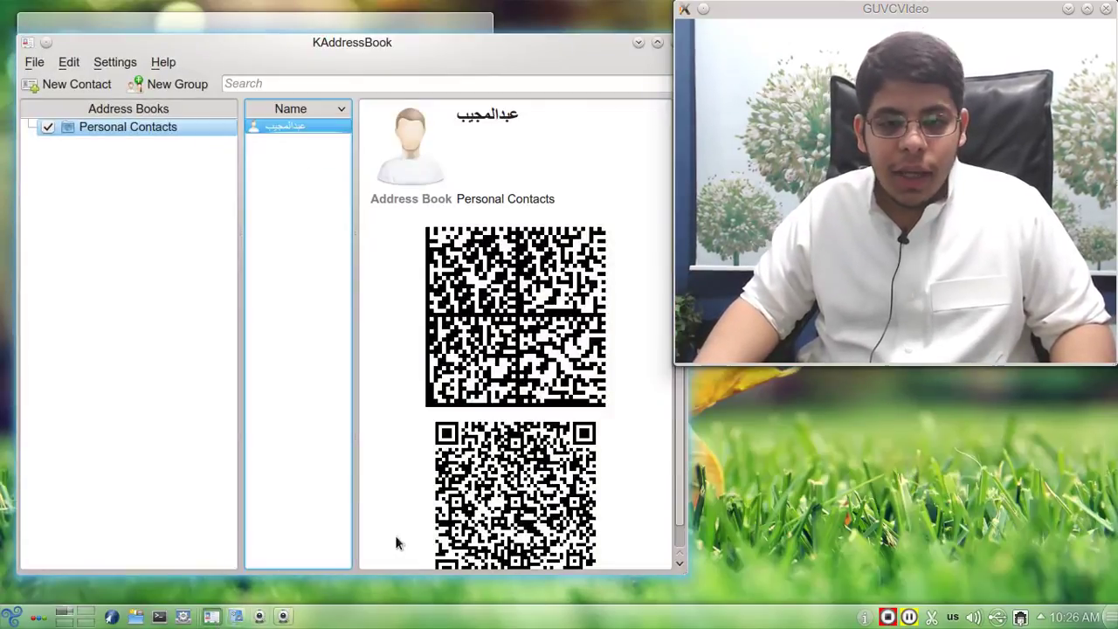
click(681, 404)
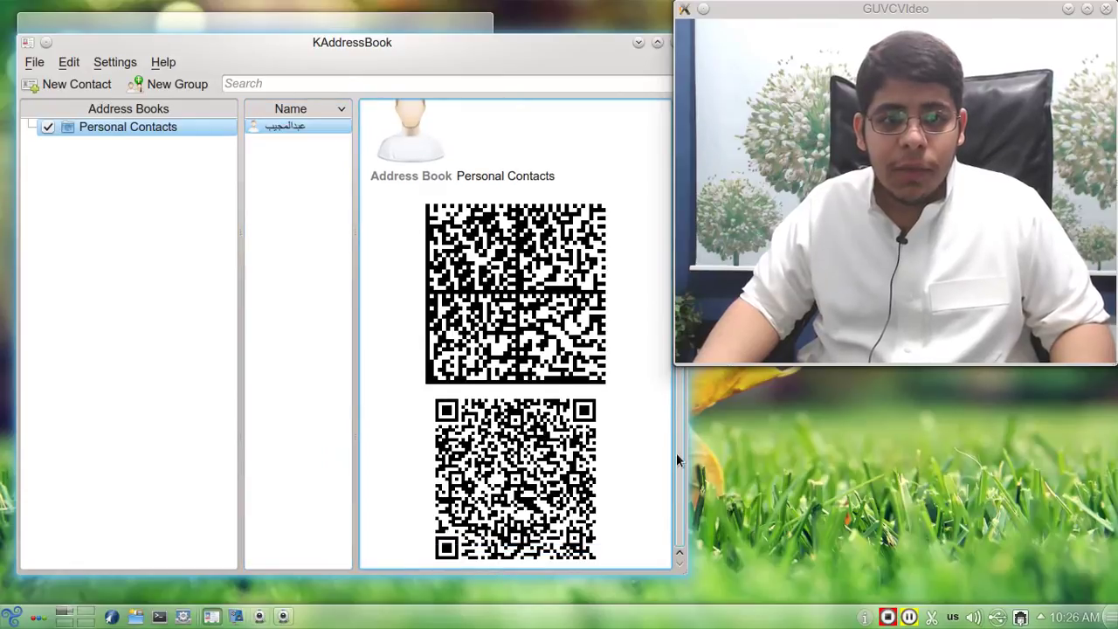
scroll(680, 419, down, 1)
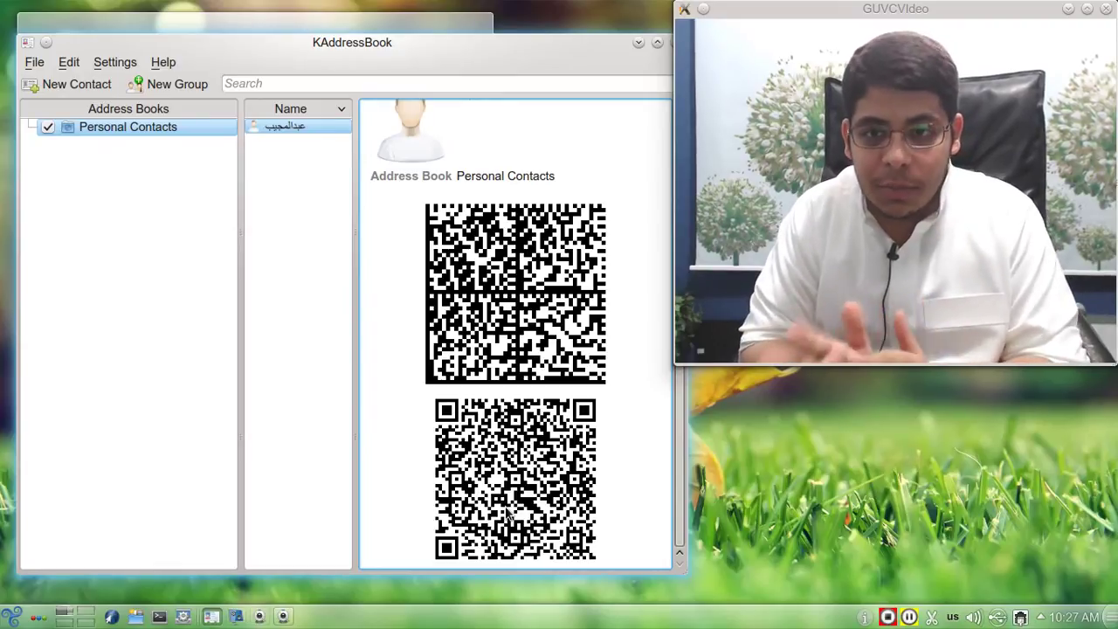
click(159, 615)
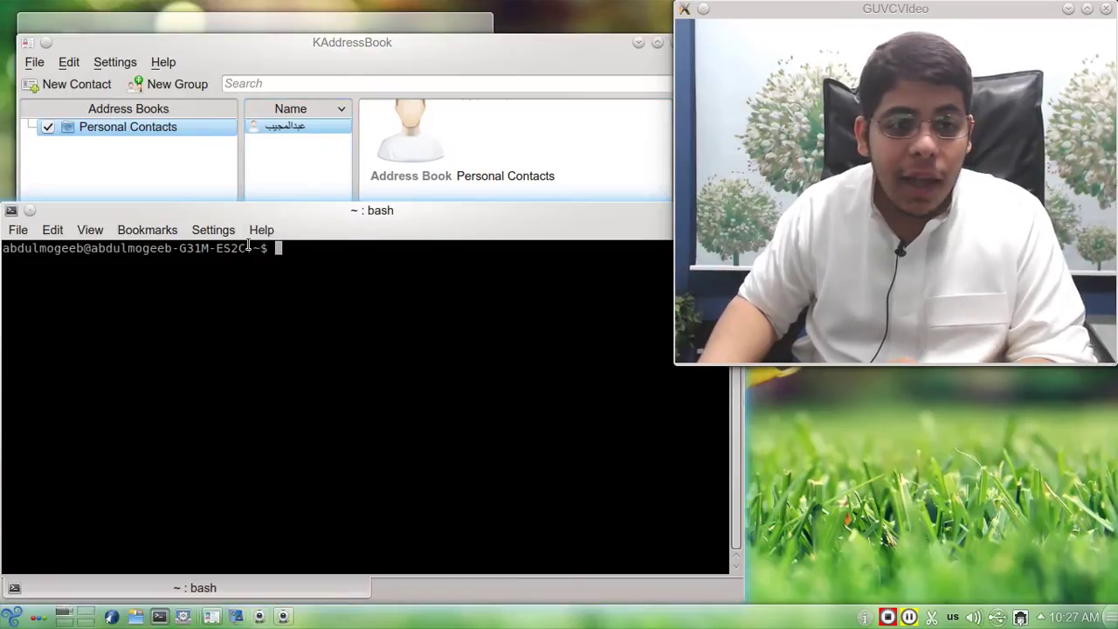
click(218, 232)
mouse_move(416, 272)
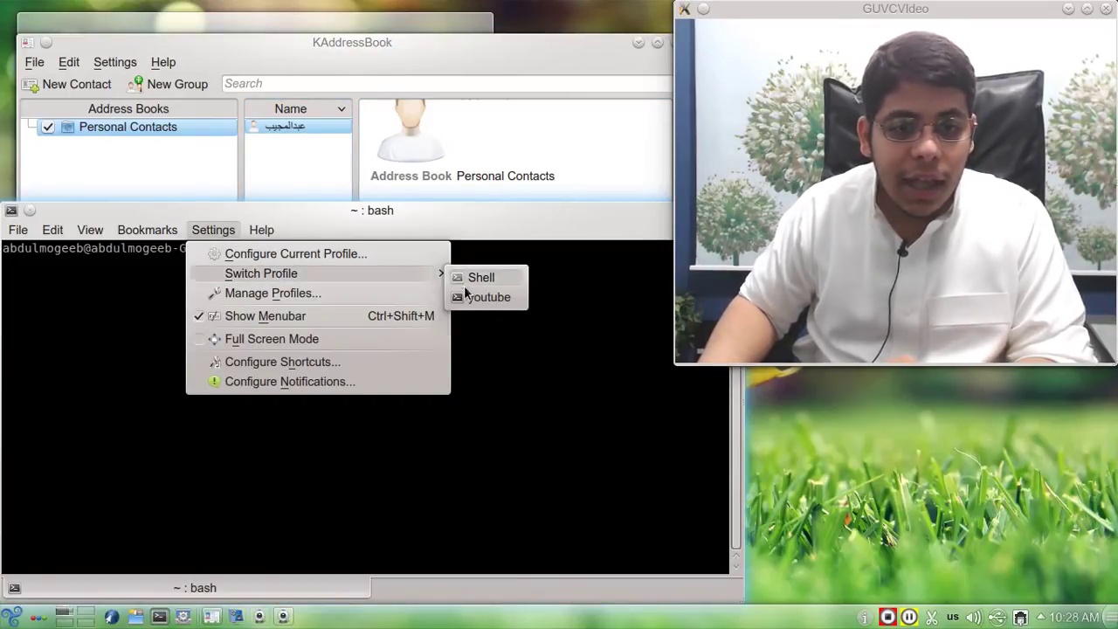
click(466, 295)
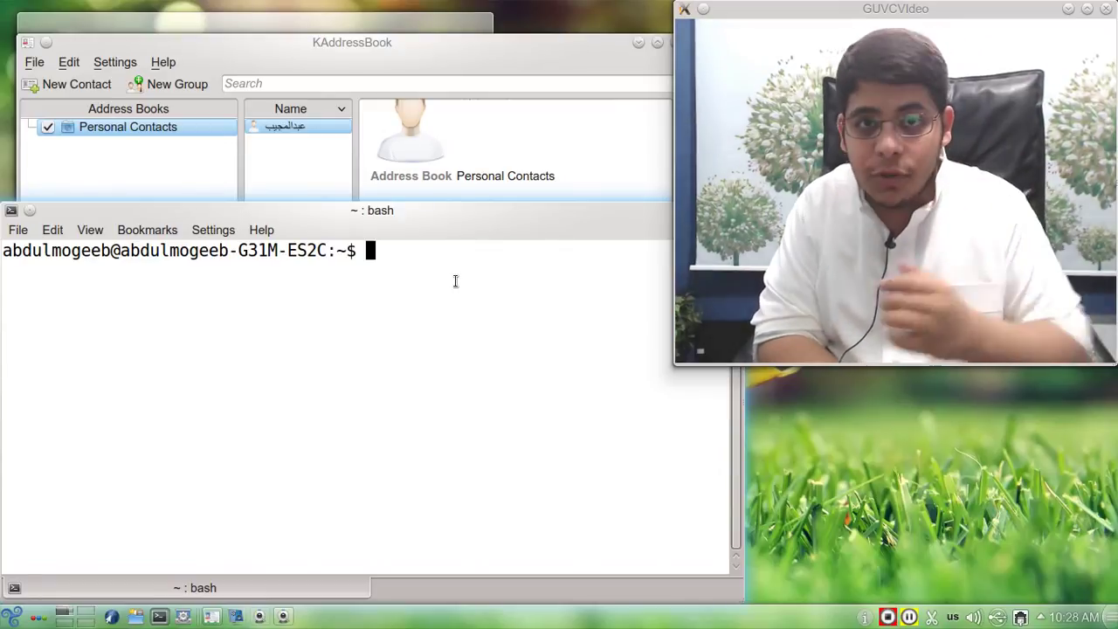
text(sudo a)
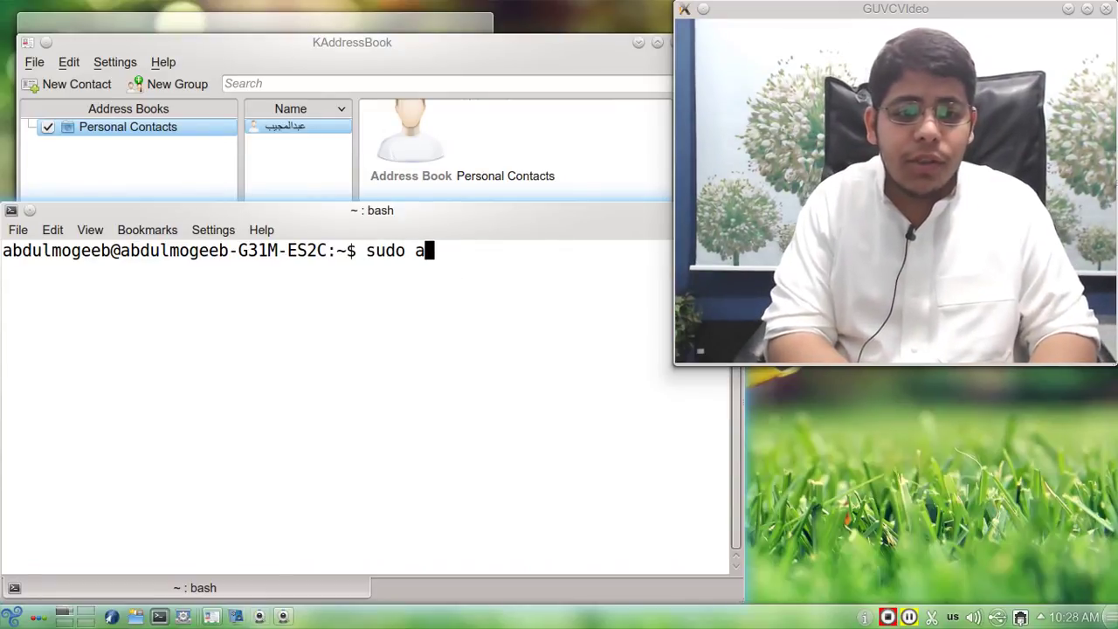
text(pt-get)
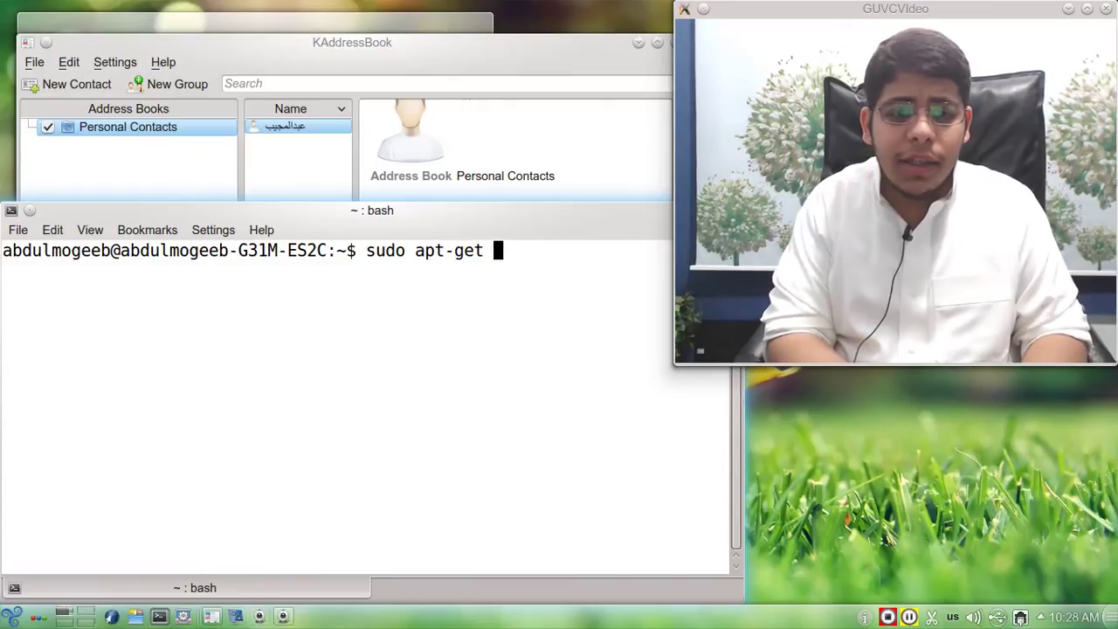
key(Tab)
key(Tab)
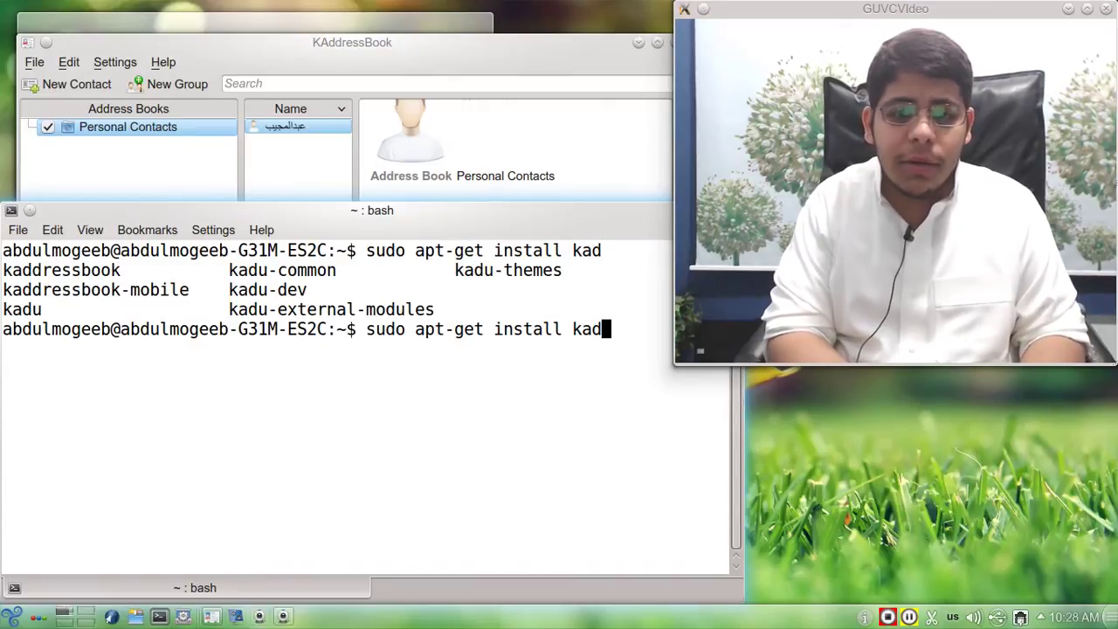
key(Tab)
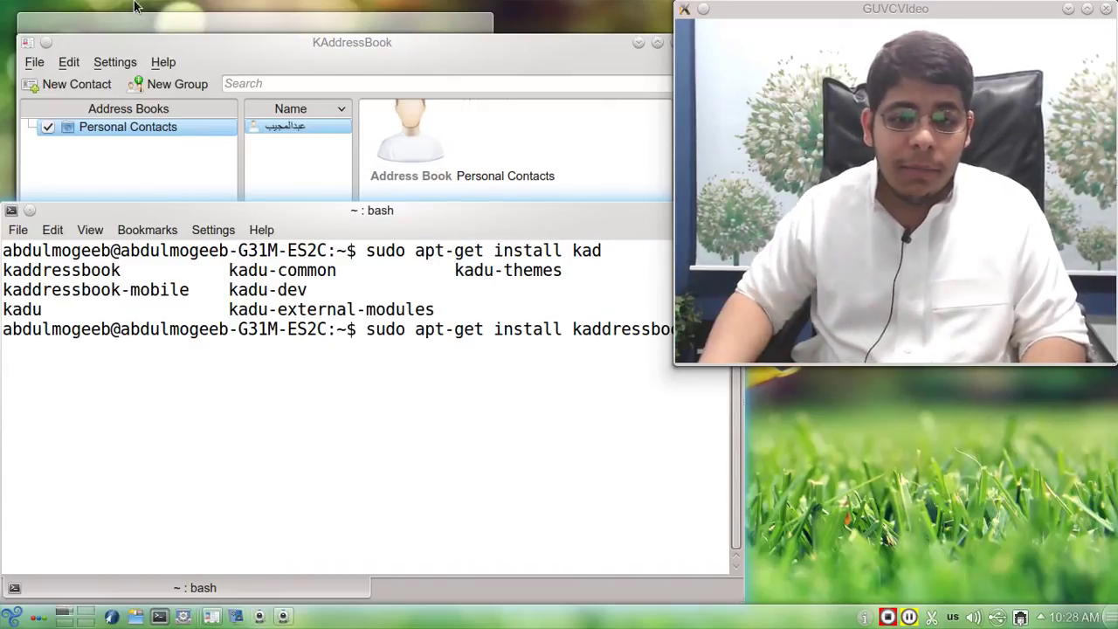
drag(392, 215, 384, 295)
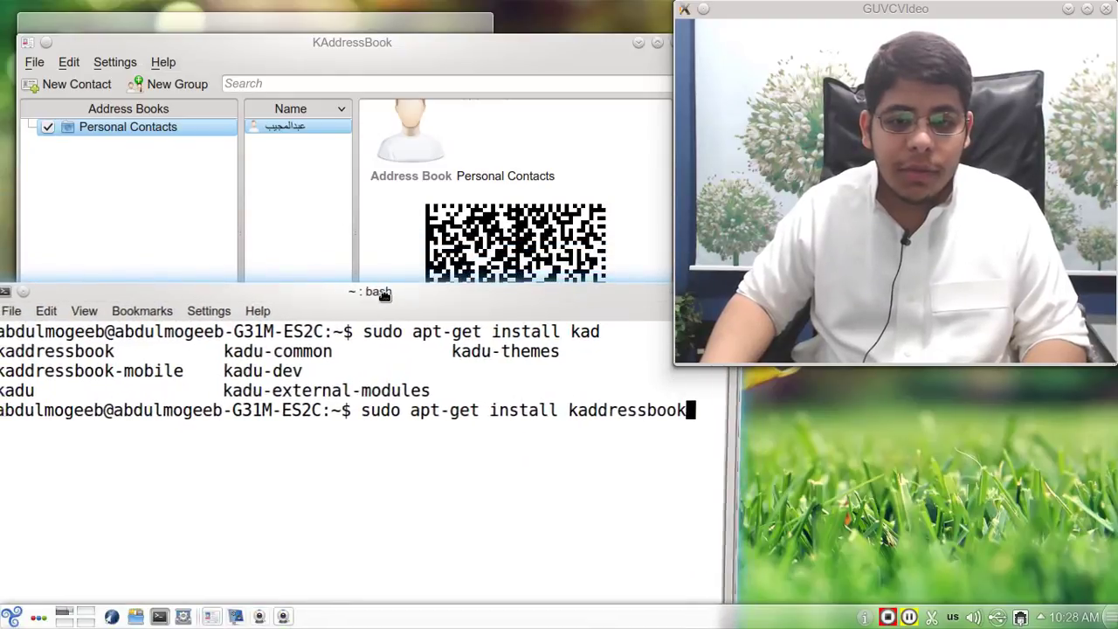
key(BackSpace)
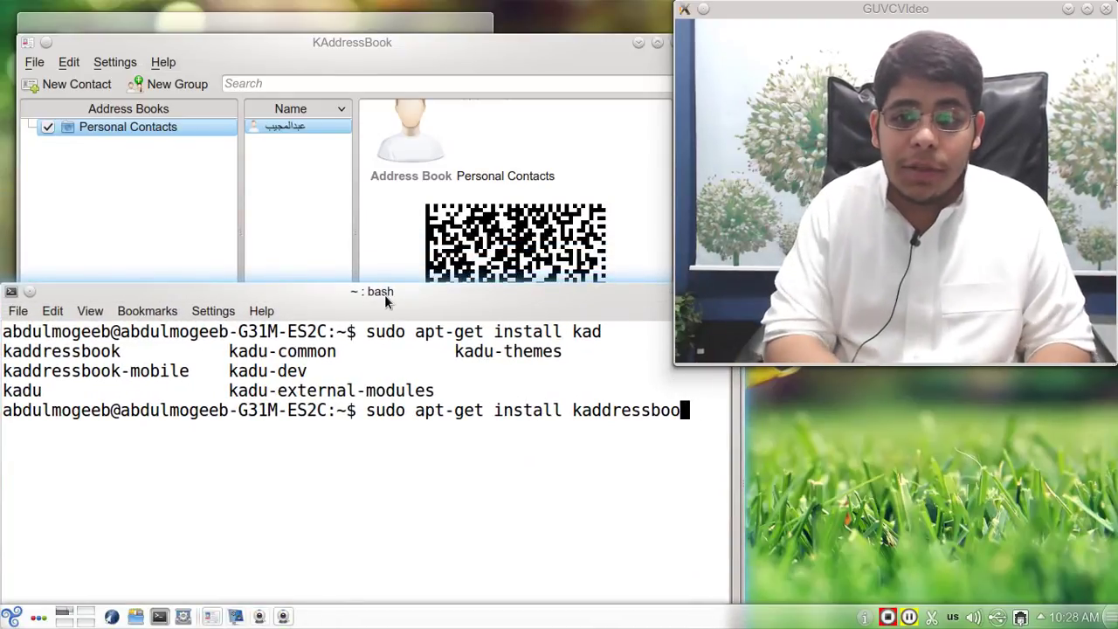
key(BackSpace)
key(BackSpace)
key(BackSpace)
key(BackSpace)
key(BackSpace)
key(BackSpace)
key(BackSpace)
key(BackSpace)
key(BackSpace)
key(BackSpace)
key(BackSpace)
key(BackSpace)
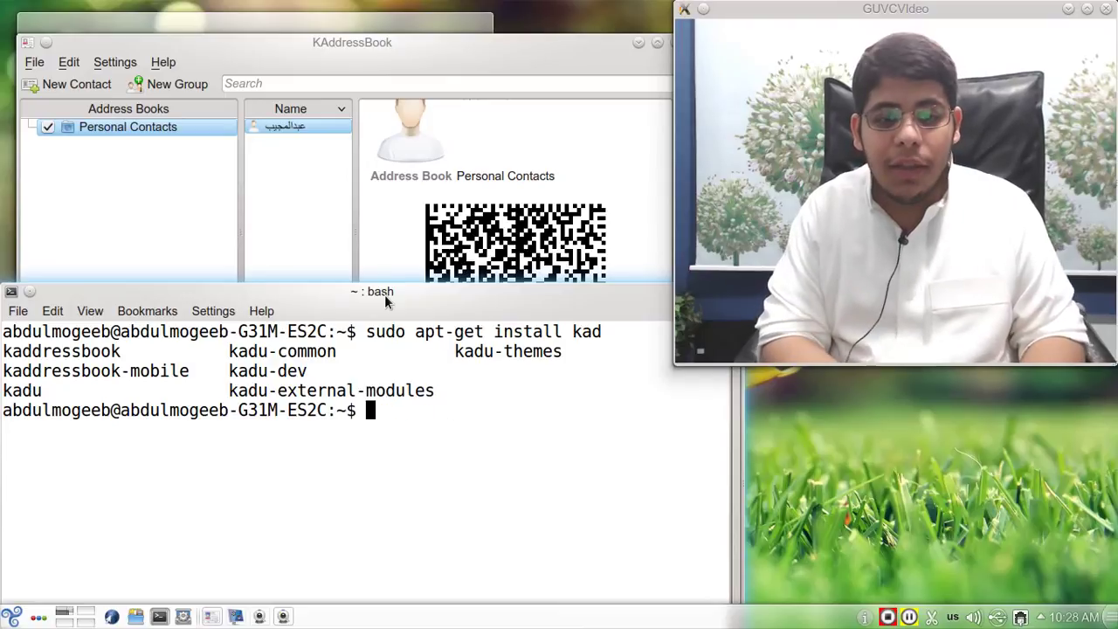
text(kaddressbook)
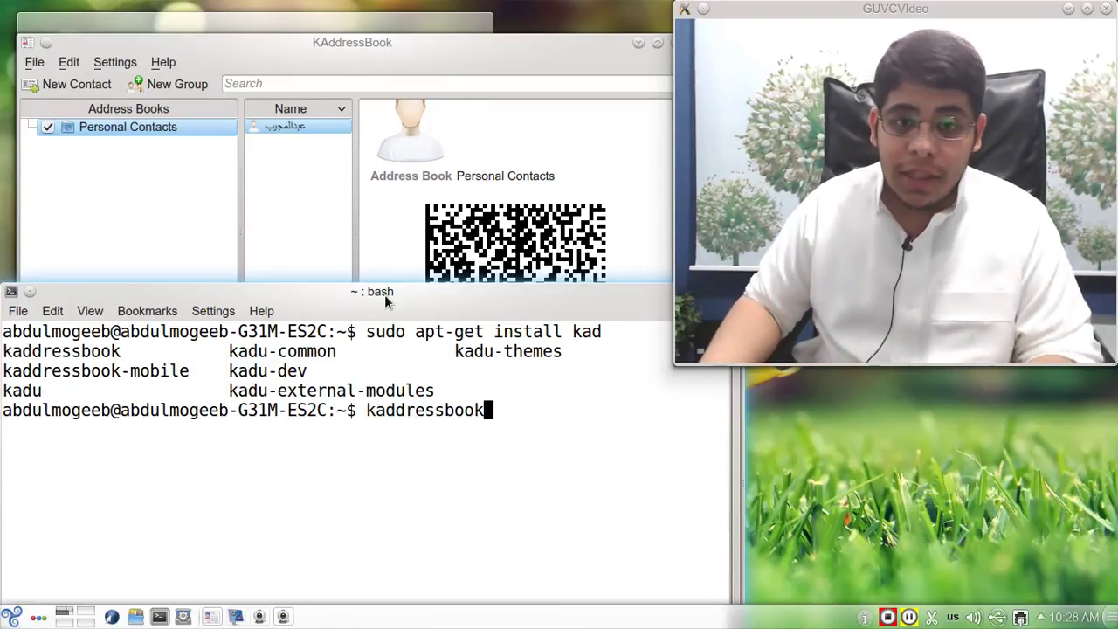
right_click(361, 292)
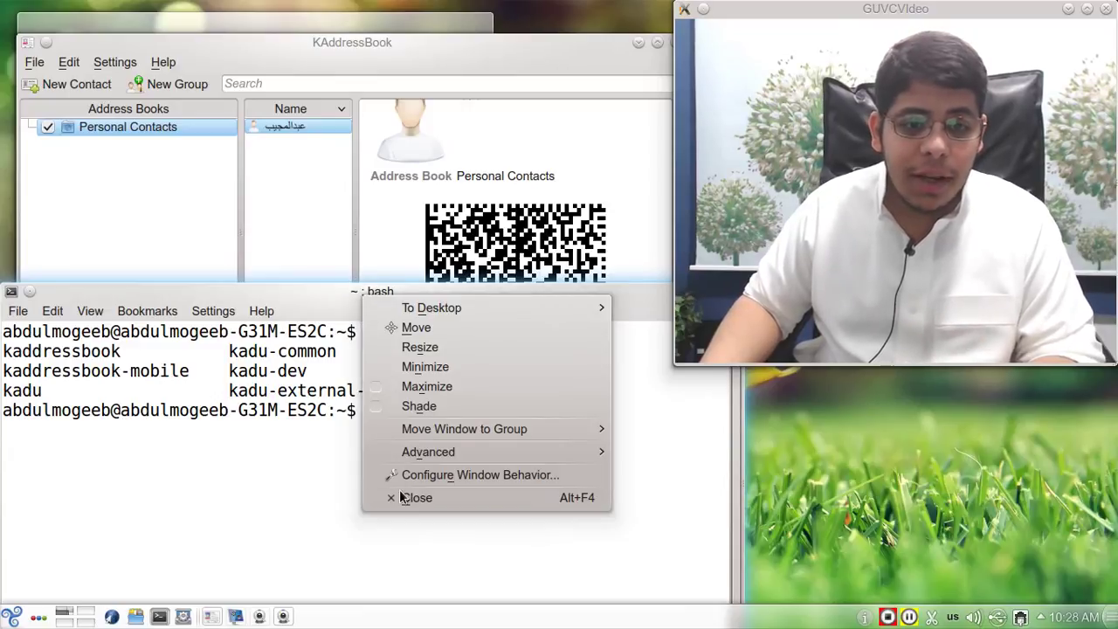
click(397, 498)
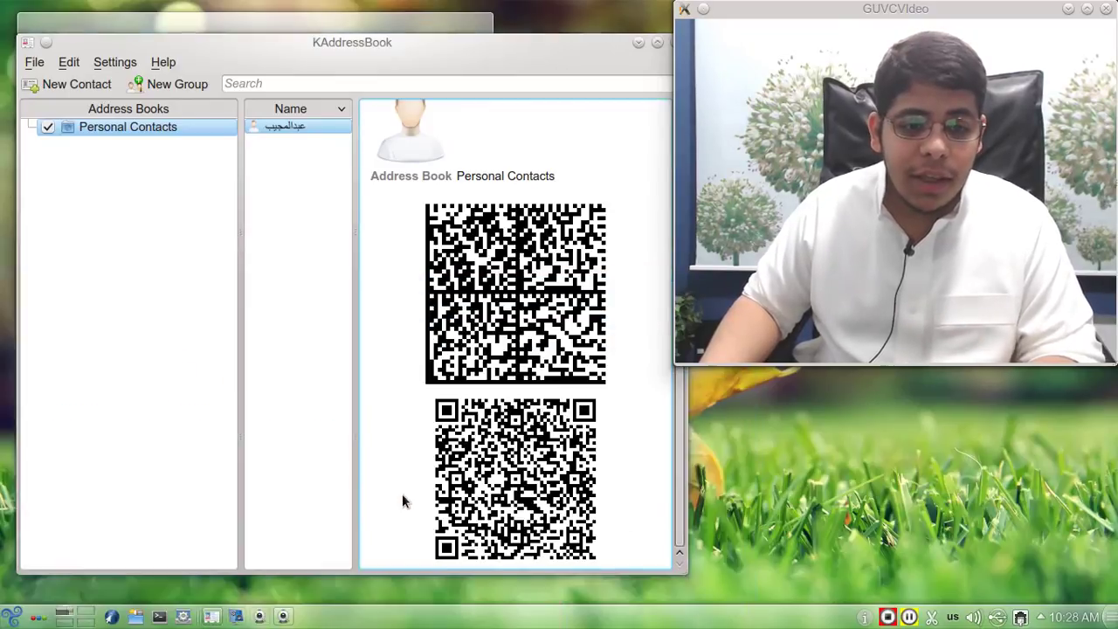
click(13, 617)
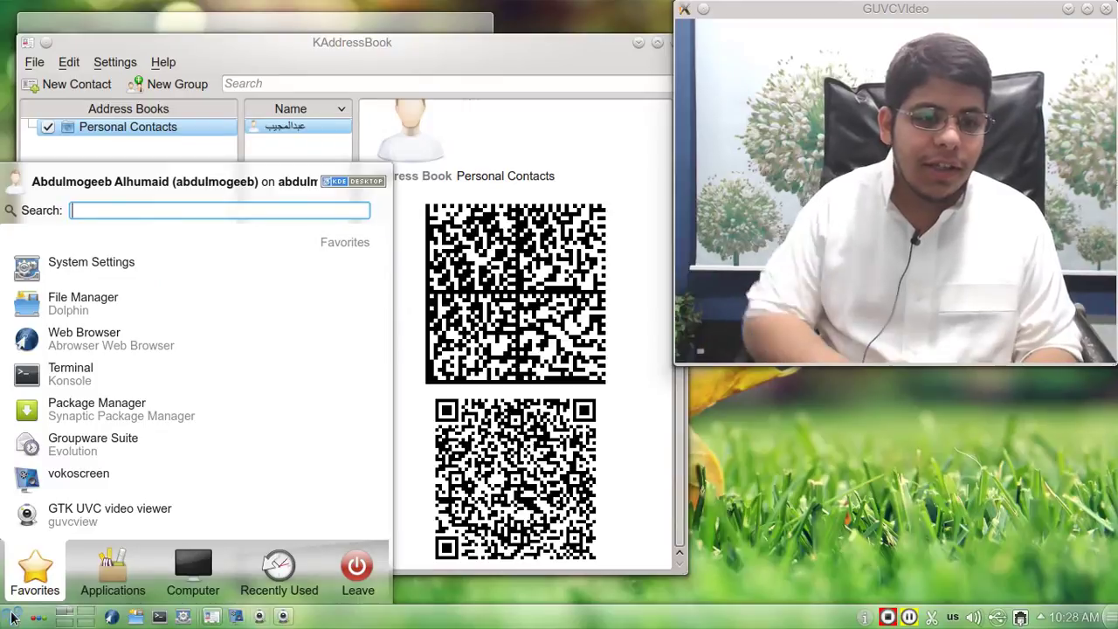
text(kadre)
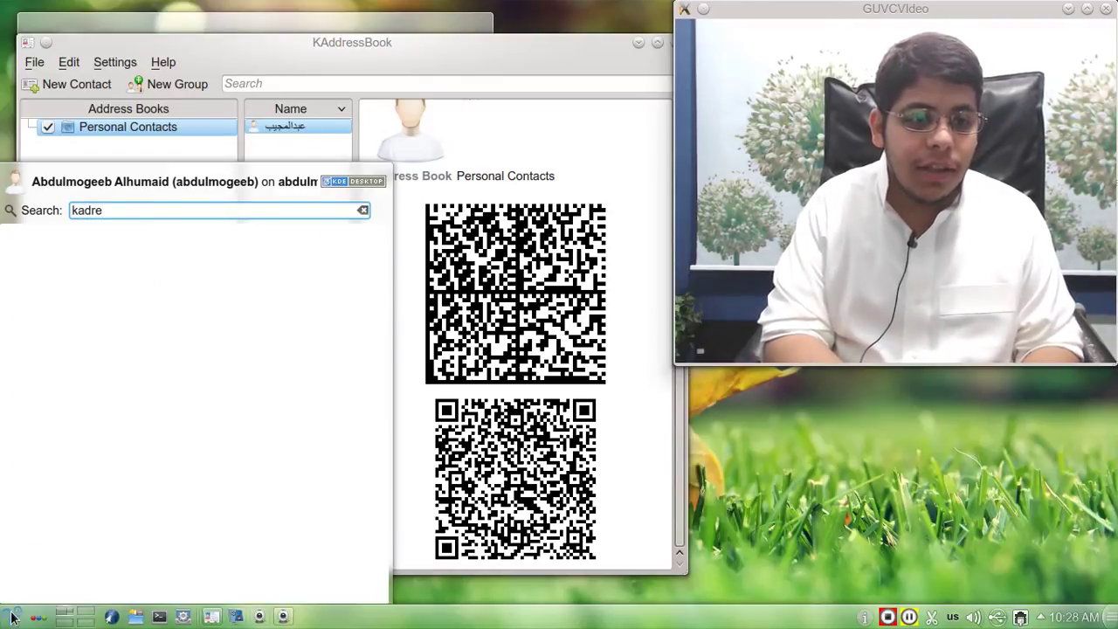
text(r)
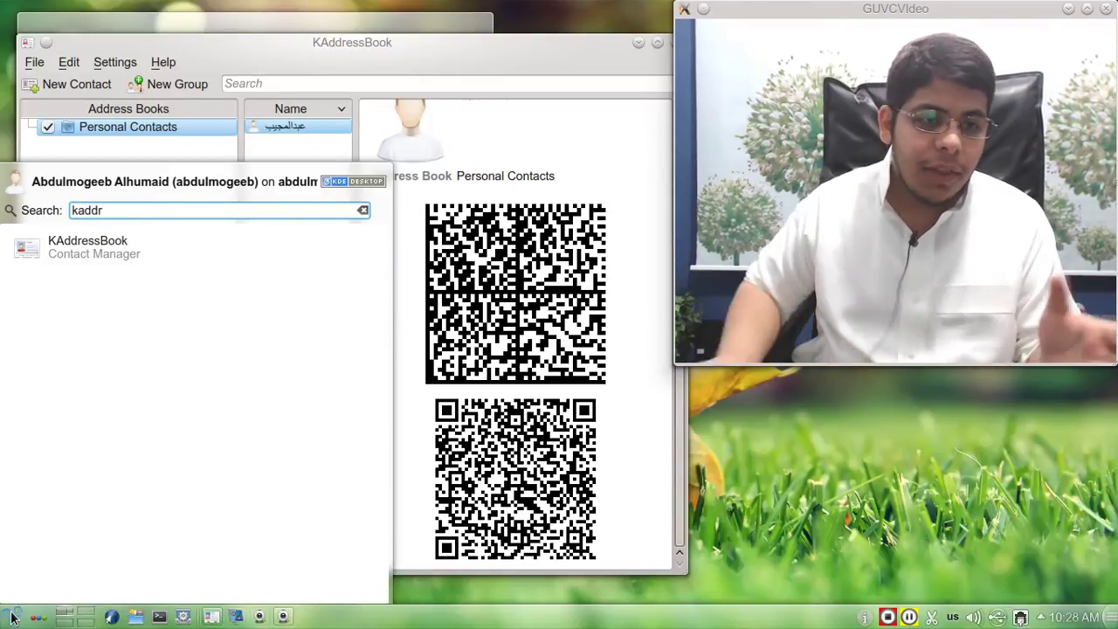
click(458, 60)
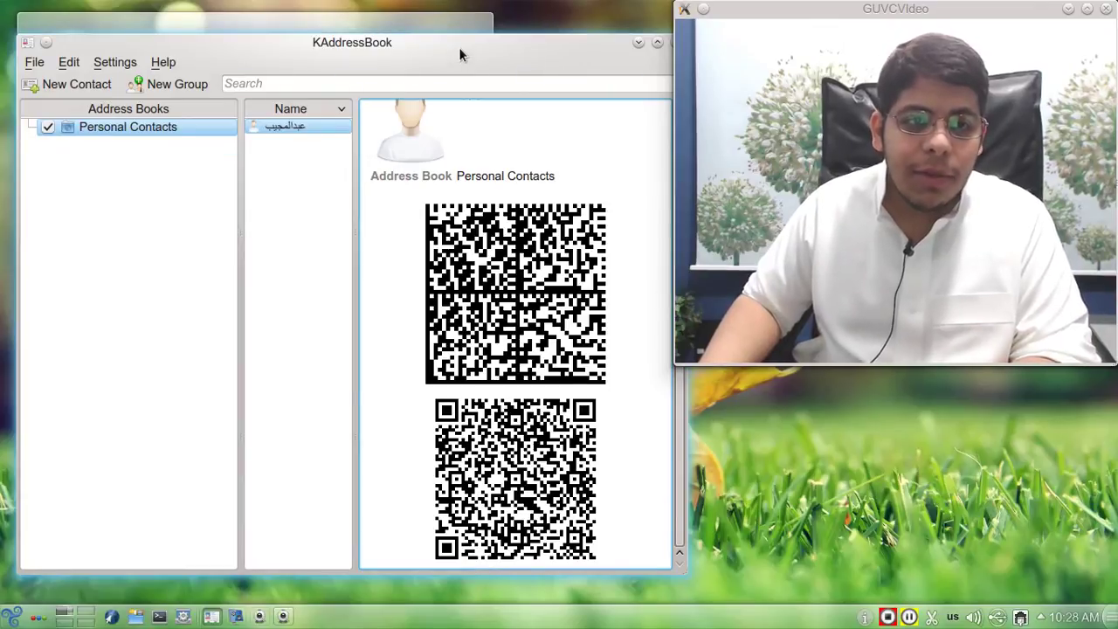
drag(460, 55, 479, 44)
Step: Delete the existing Personal Contacts address book
right_click(180, 121)
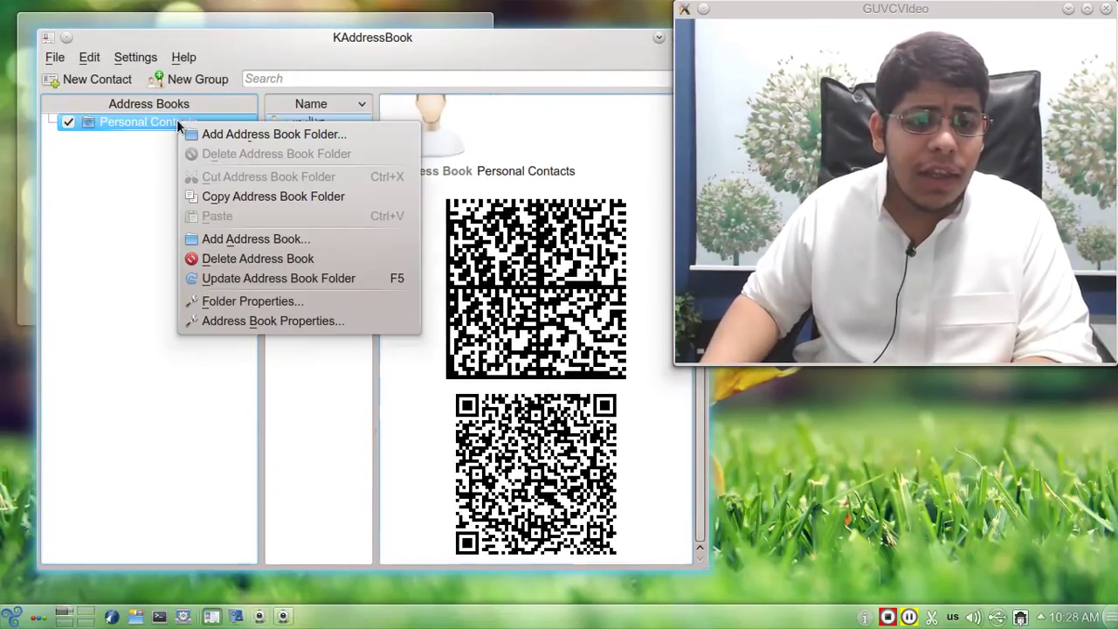
click(232, 261)
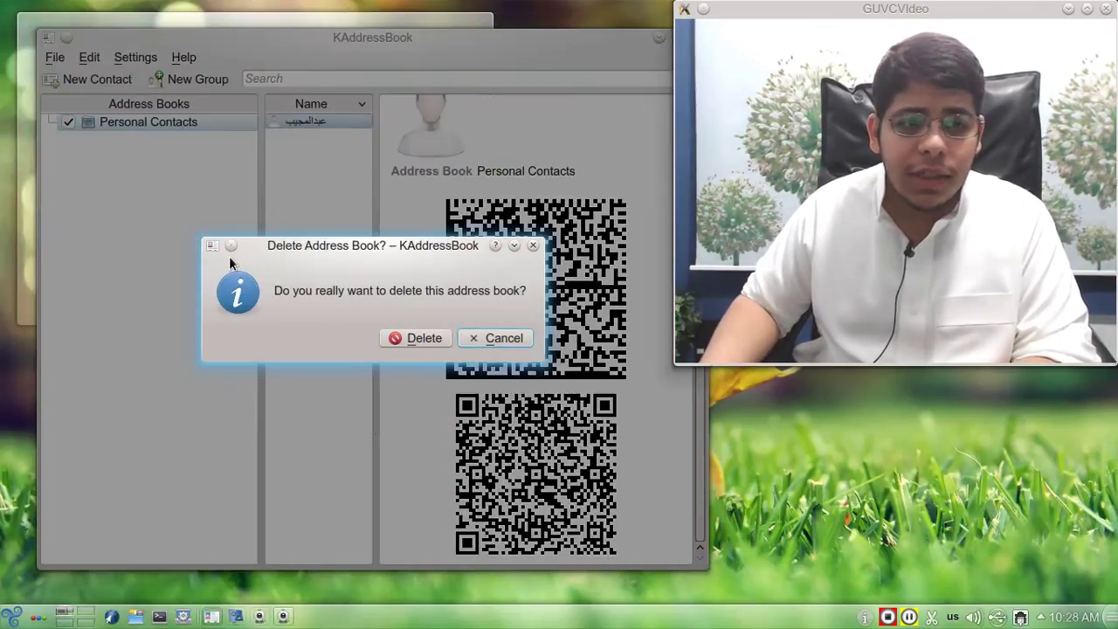
click(424, 338)
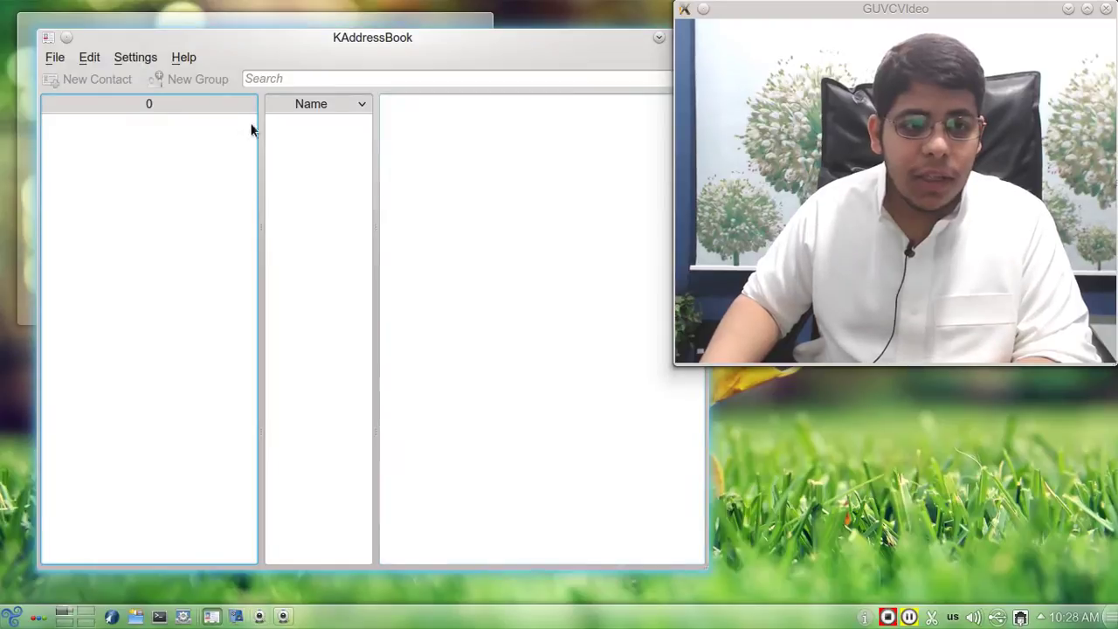
Step: Add a new Personal Contacts address book with default directory settings, then enable and select it
right_click(128, 134)
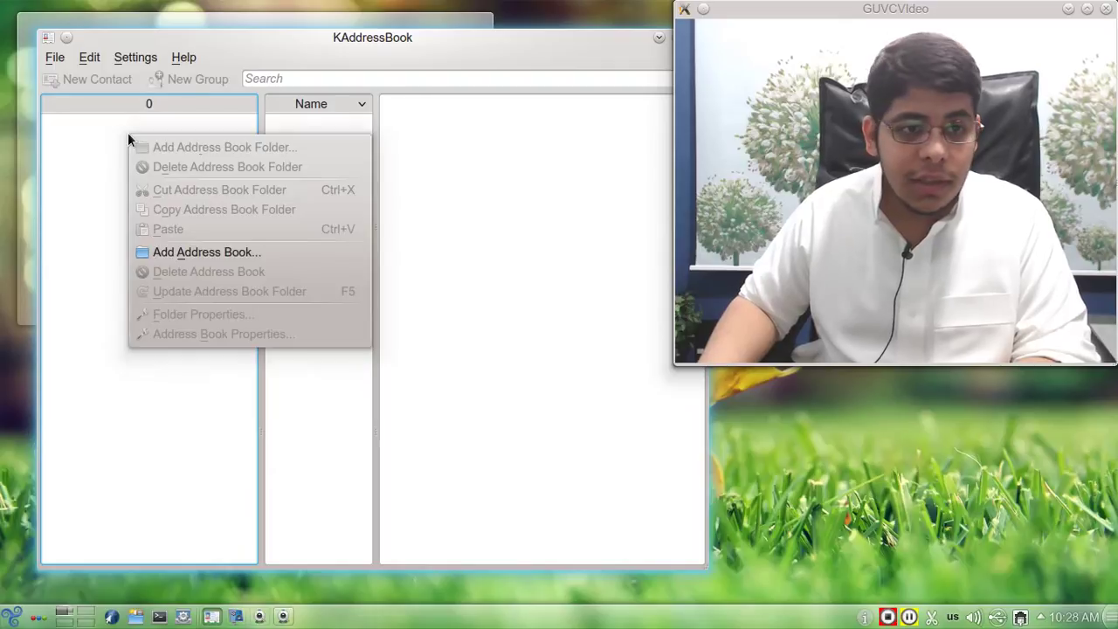
click(162, 253)
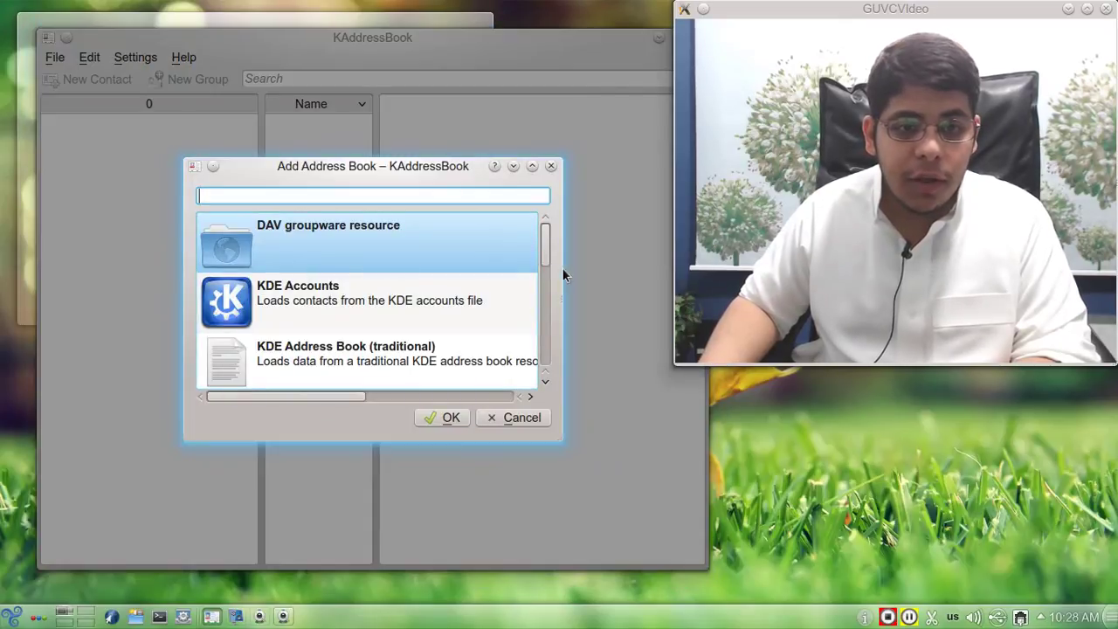
drag(539, 245, 525, 334)
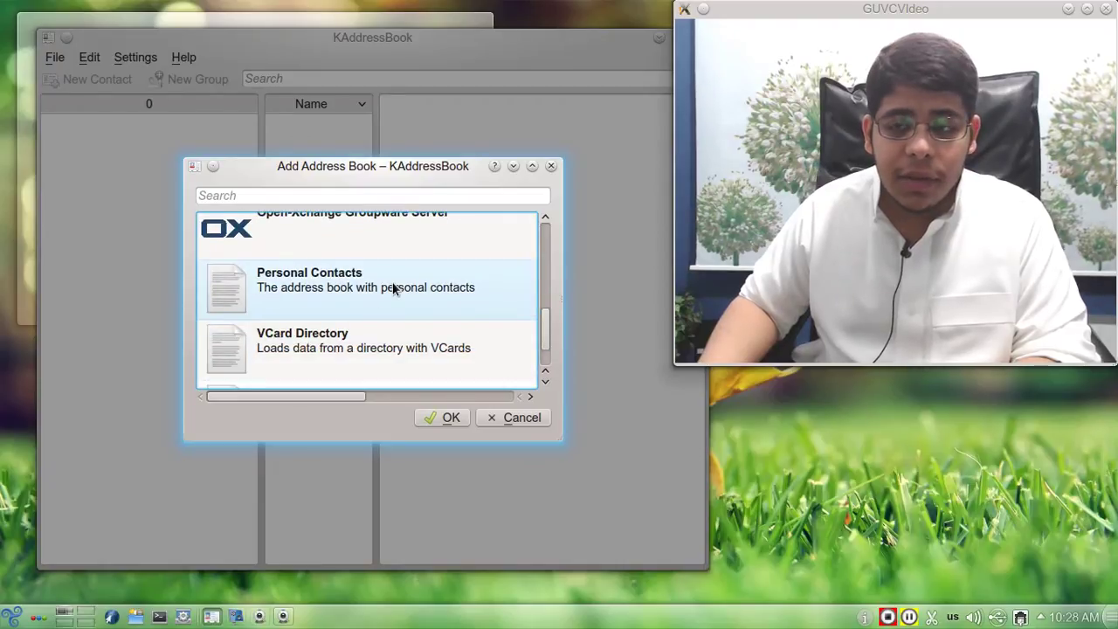
double_click(393, 289)
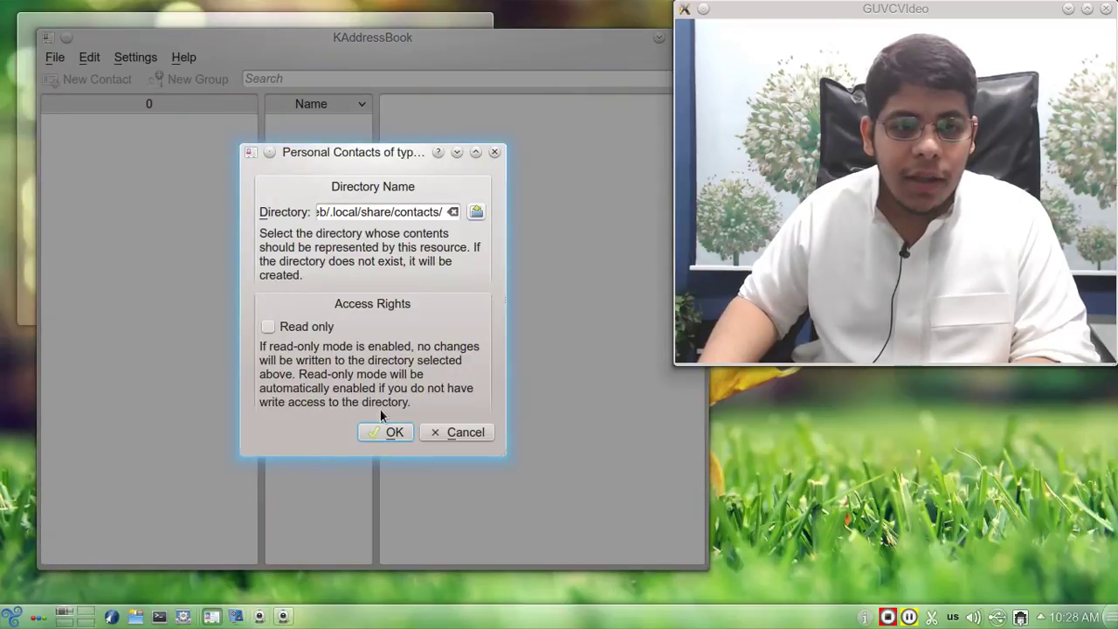
click(390, 433)
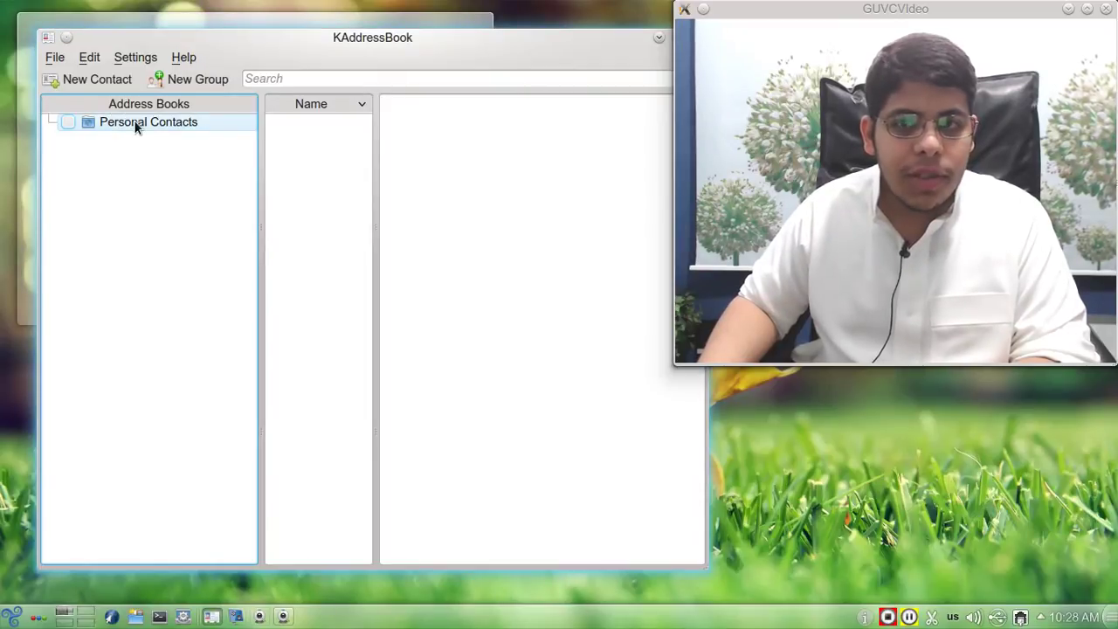
click(69, 123)
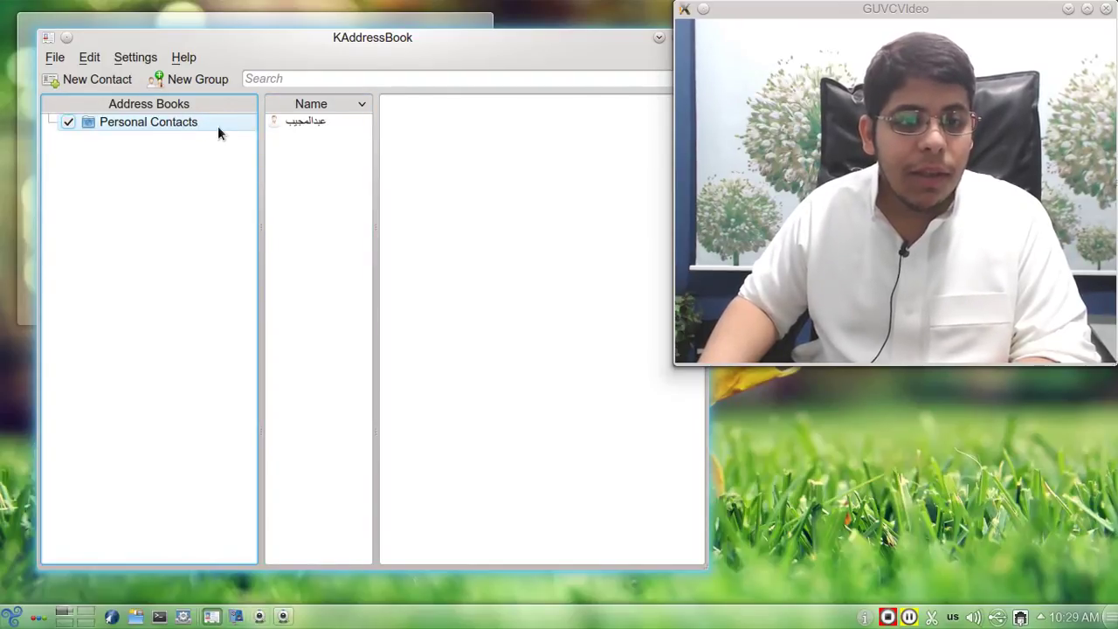
click(110, 126)
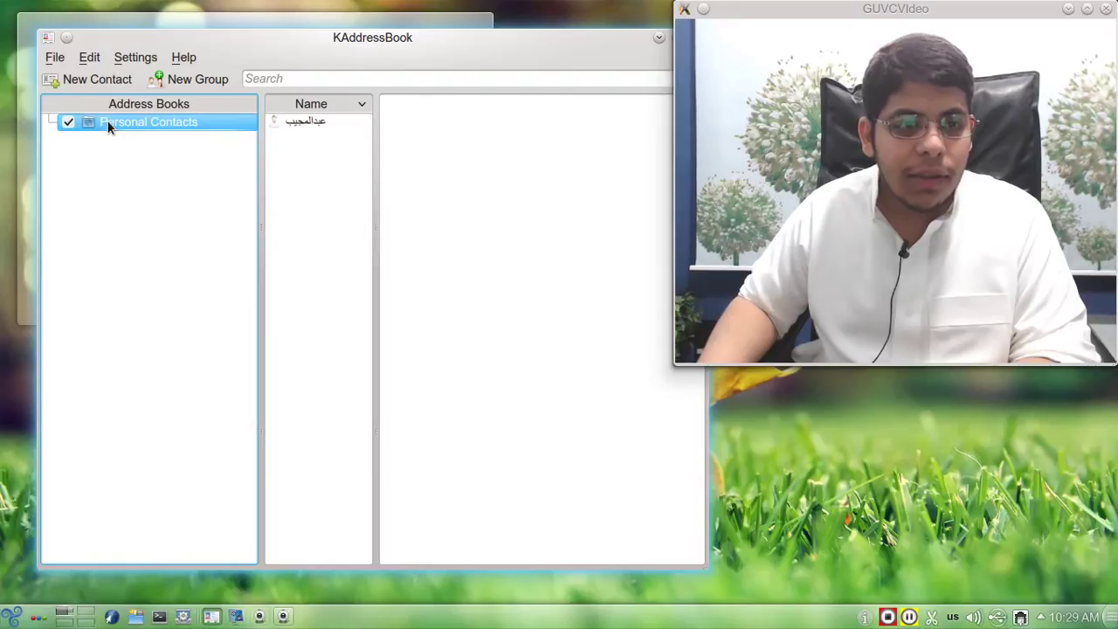
Step: Start a new contact and enter the person's full name in Arabic
click(83, 78)
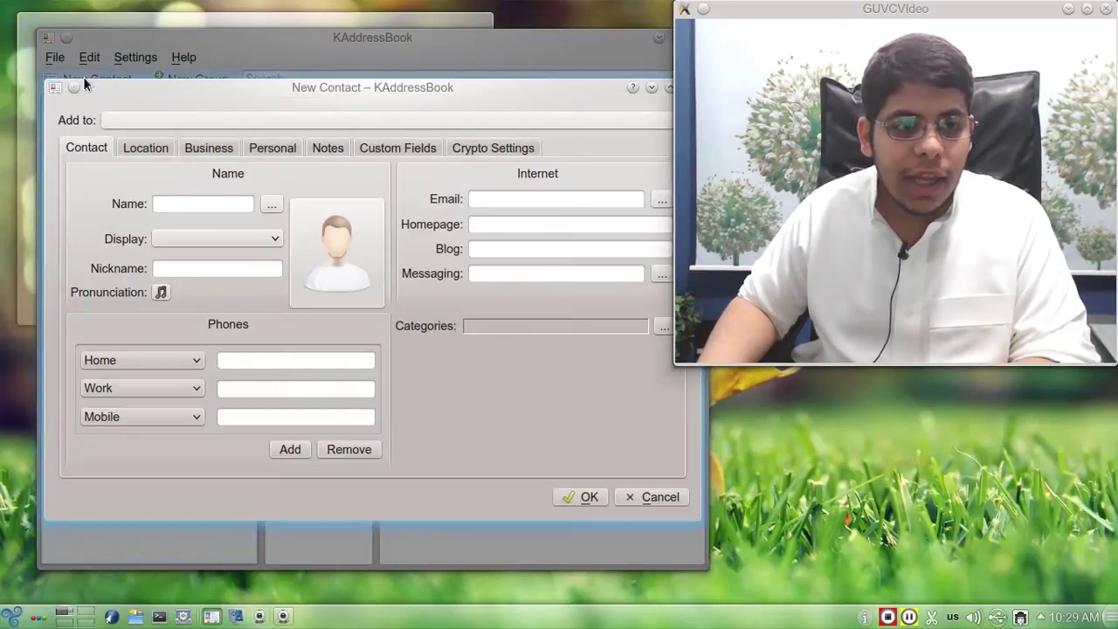
drag(355, 84, 310, 58)
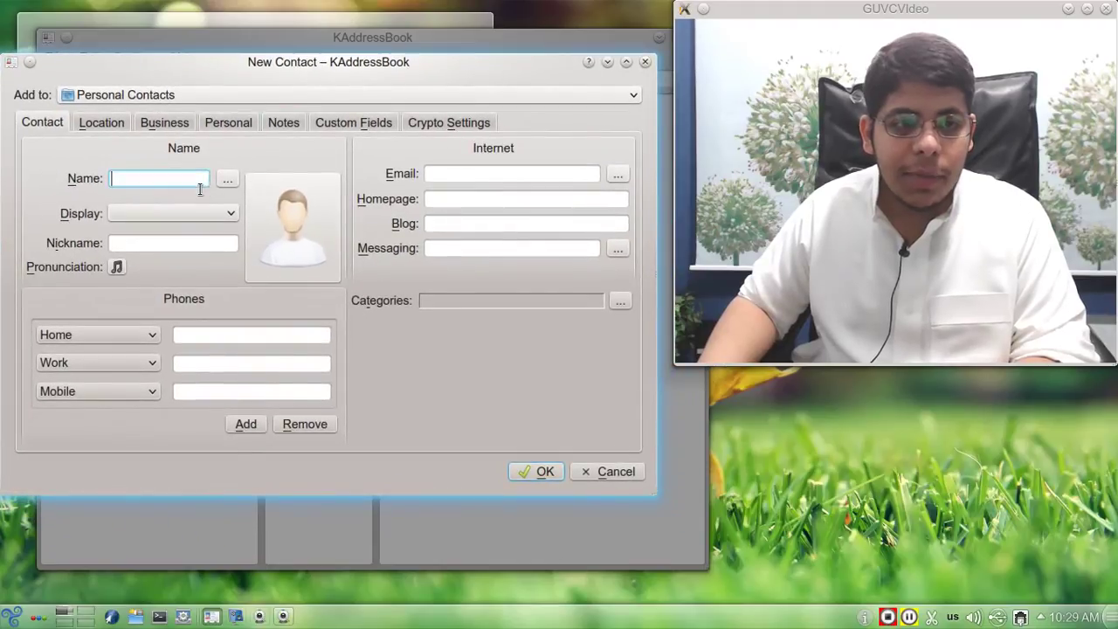
text(a)
key(BackSpace)
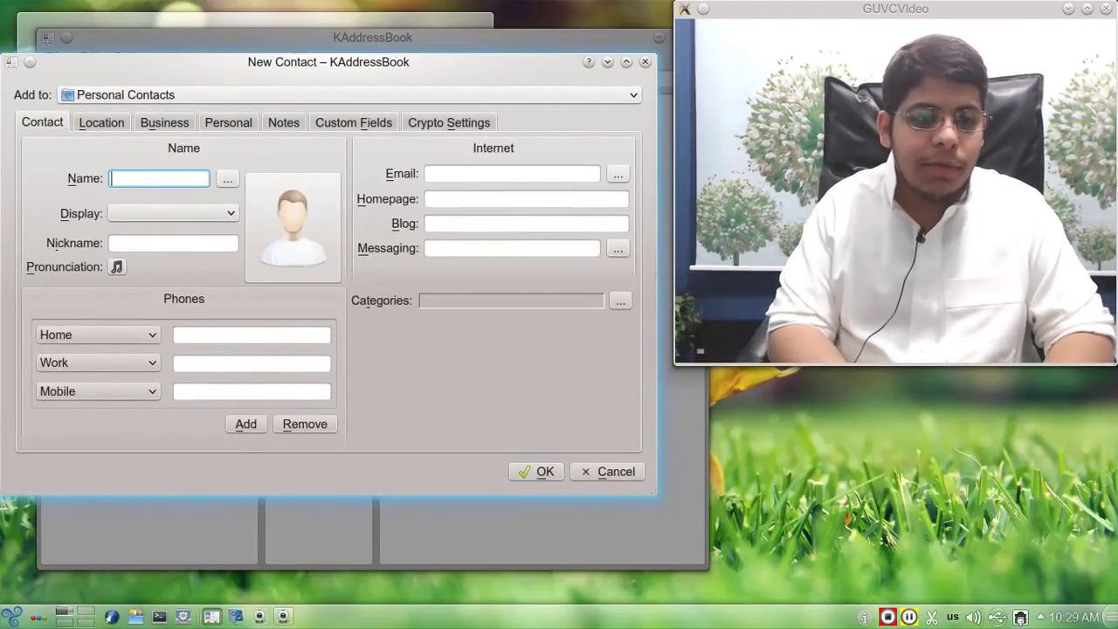
key(alt+shift)
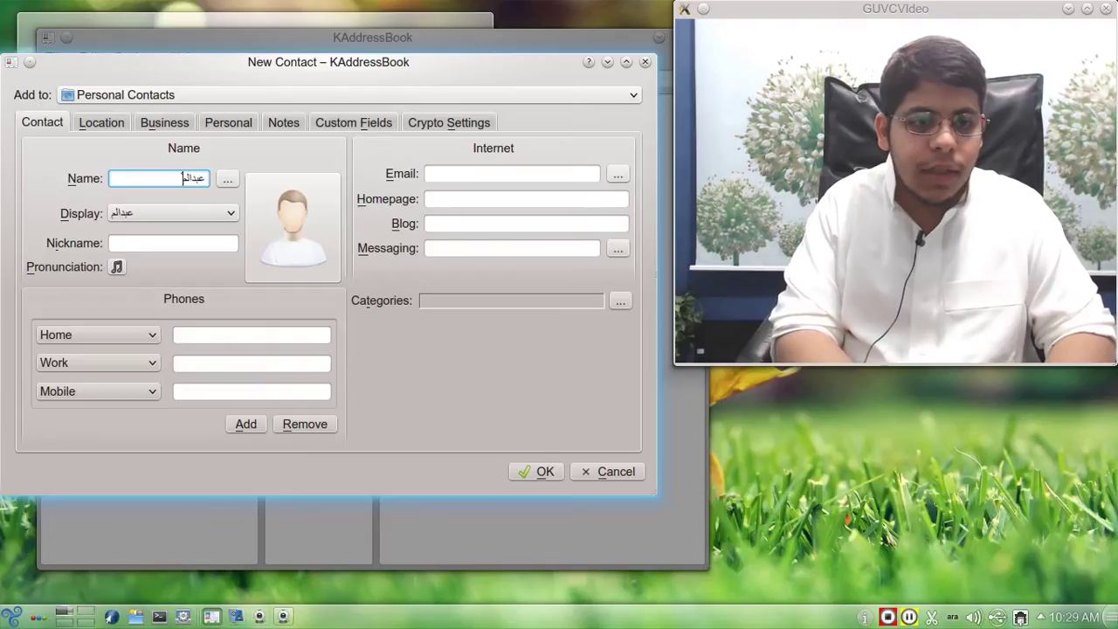
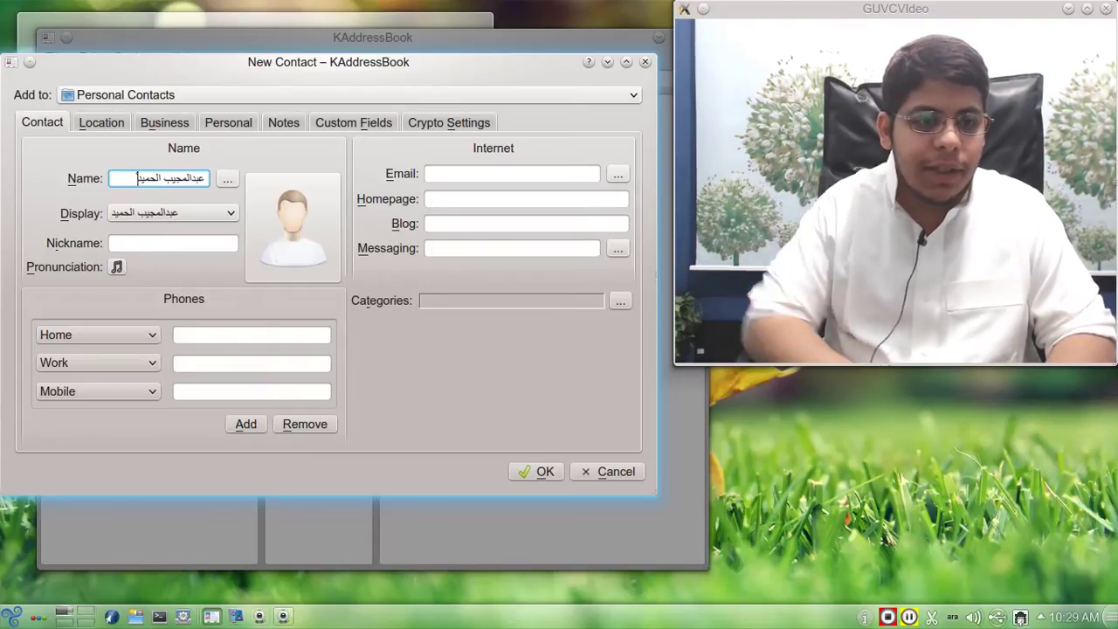
Step: Fill in nickname, home phone, e-mail, homepage arabgnulinux.org and the blog address
click(145, 250)
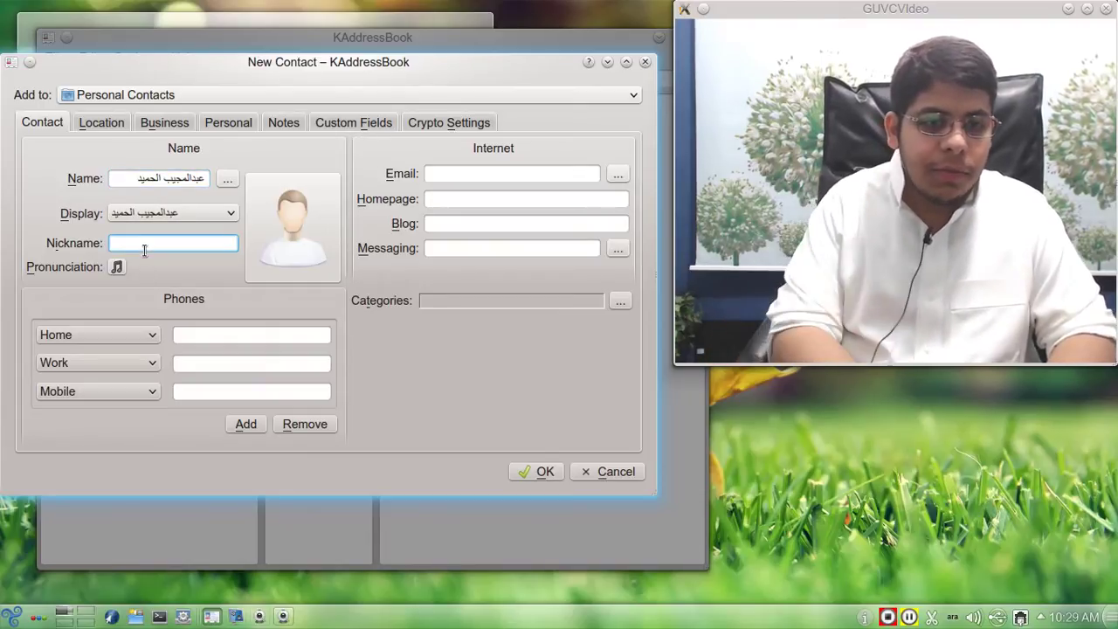
text(عبدالمجيب)
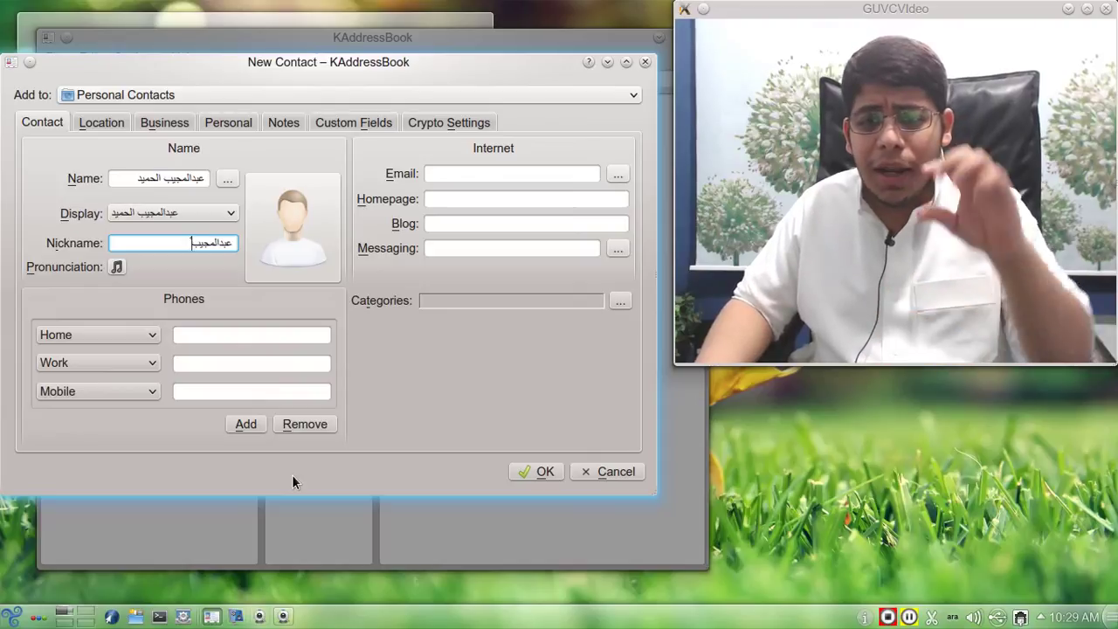
click(249, 342)
text(999)
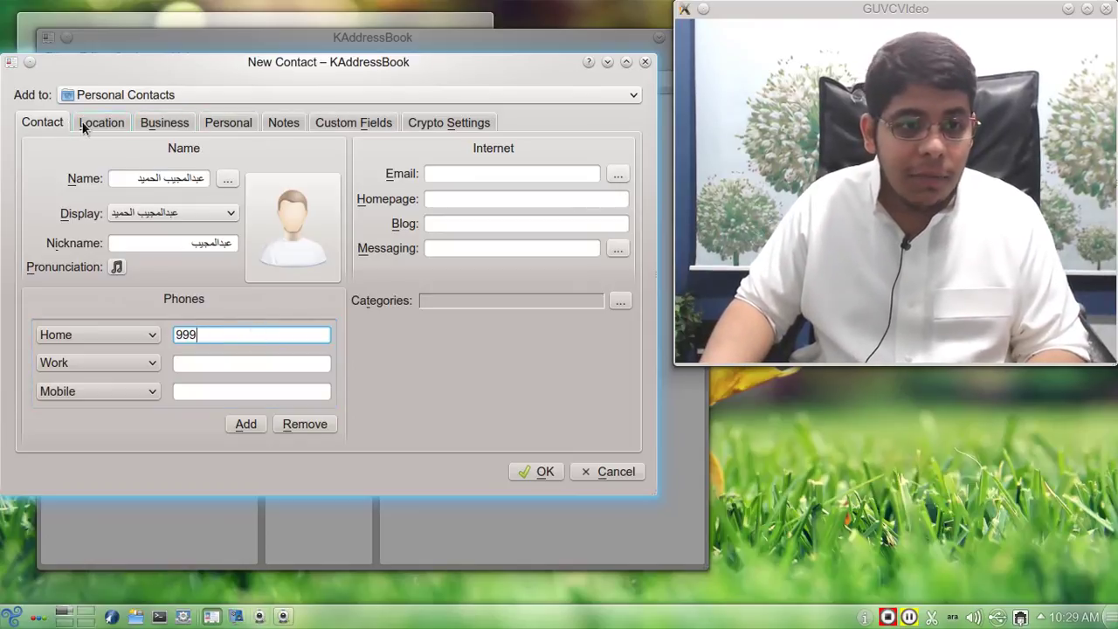
click(498, 171)
key(alt+shift)
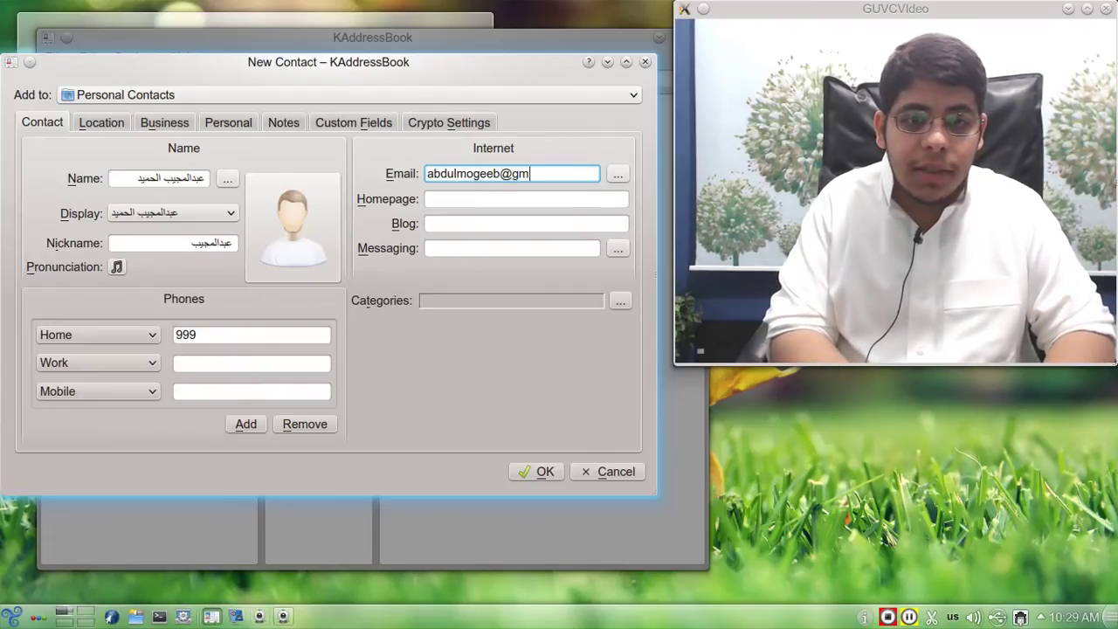
click(624, 201)
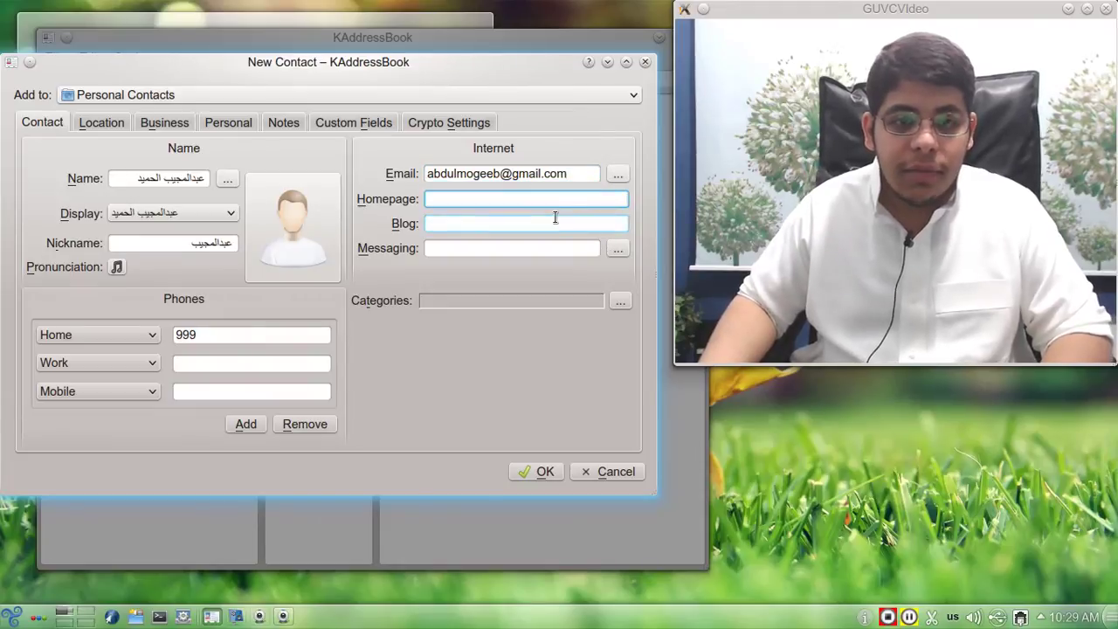
text(ar)
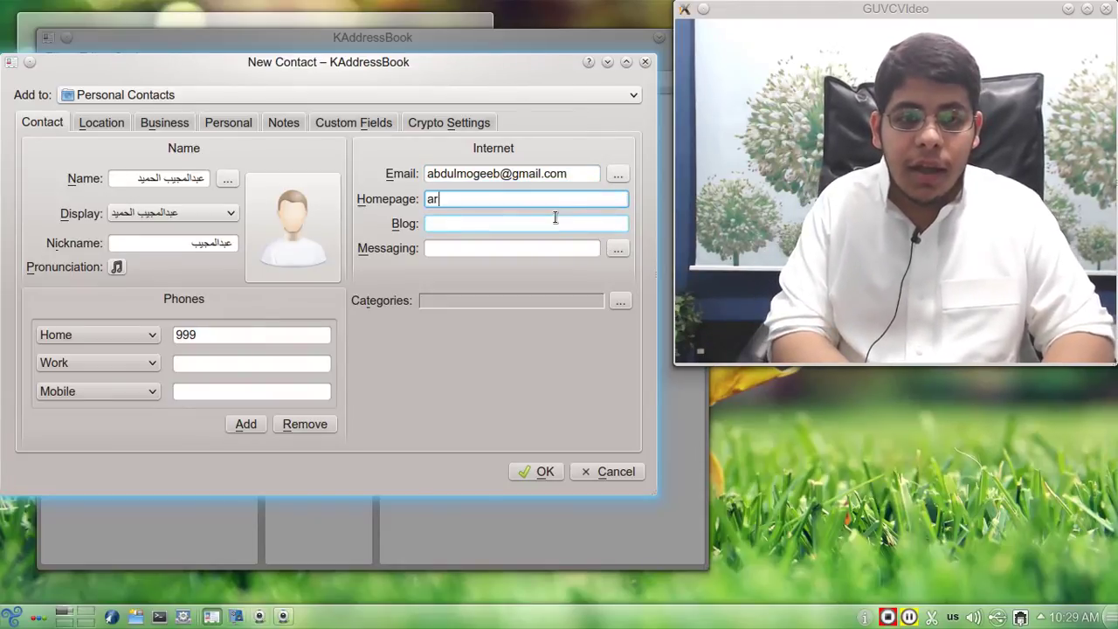
text(org)
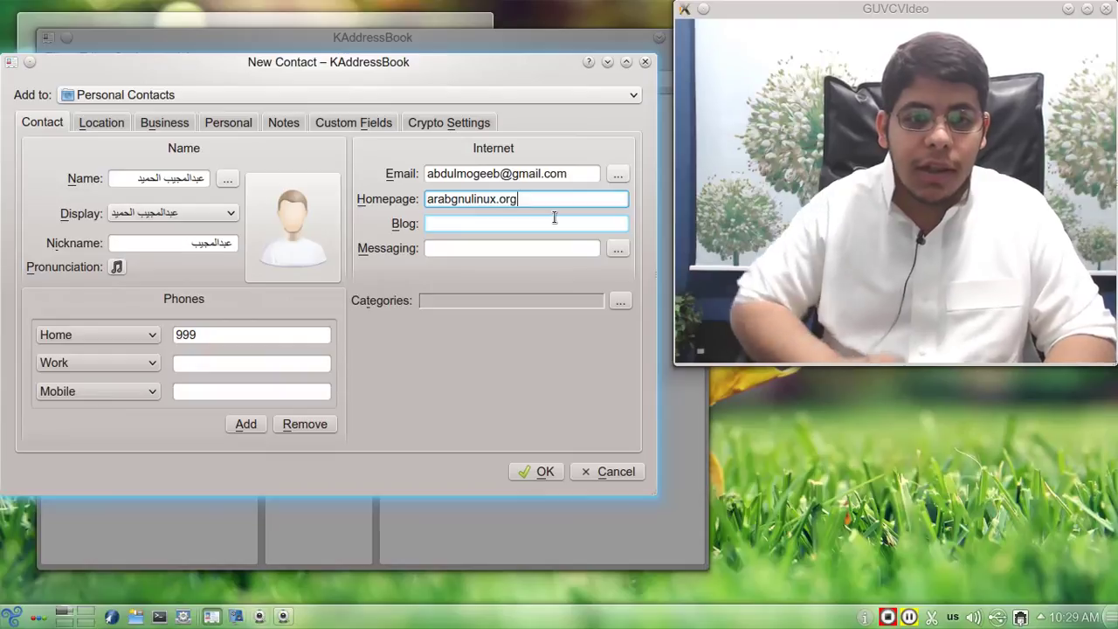
click(555, 218)
text(abdulmog)
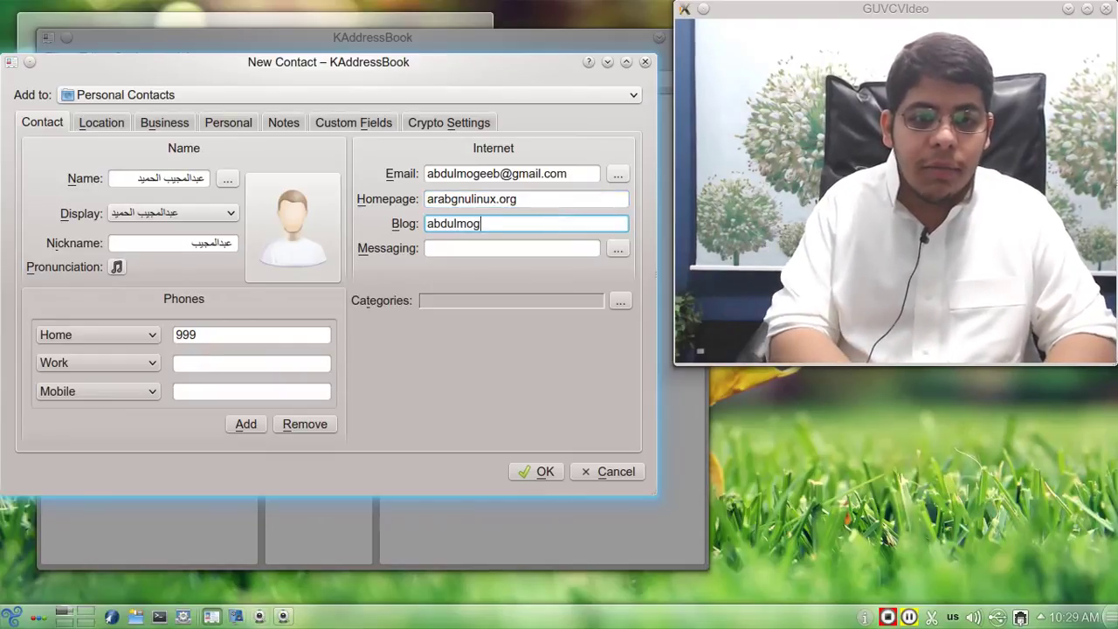
text(eeb.wordpres)
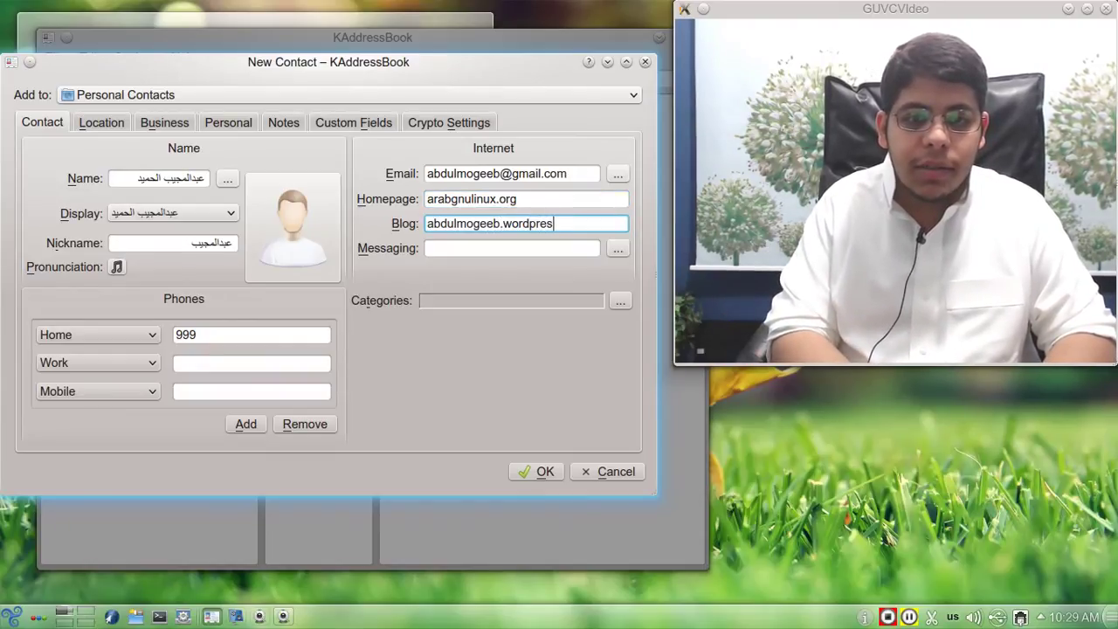
text(m)
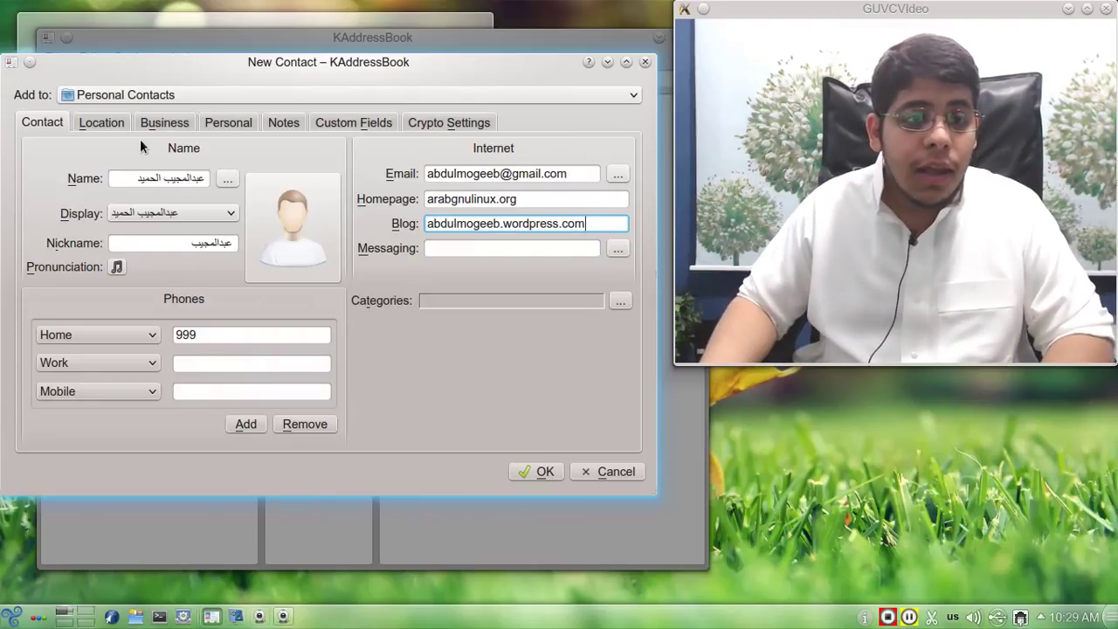
click(116, 128)
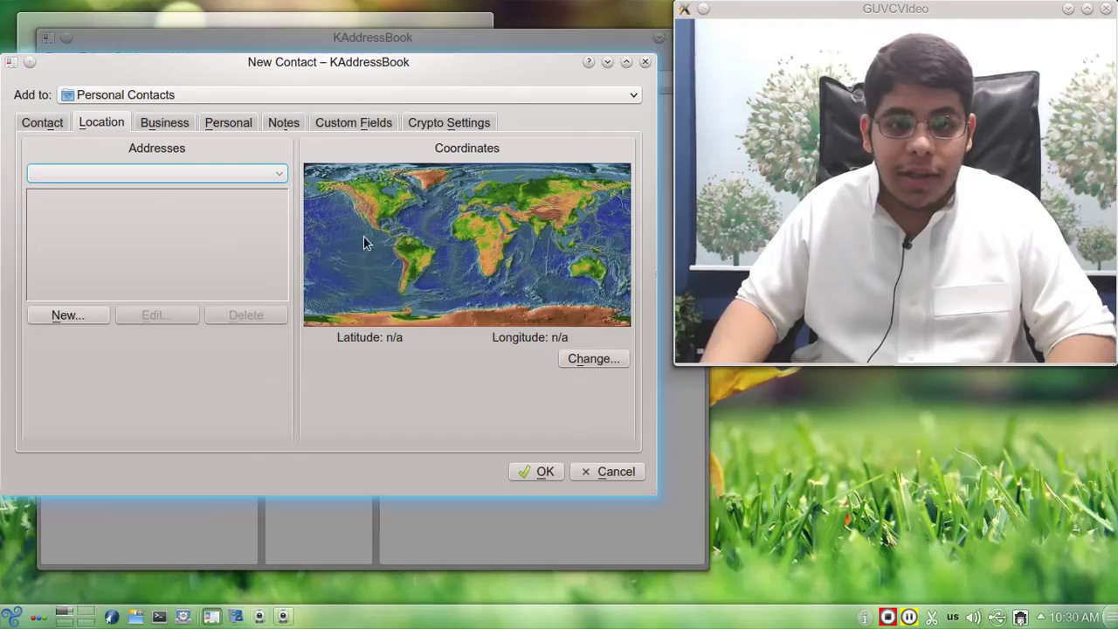
Step: Discard a new postal address without saving it
click(75, 314)
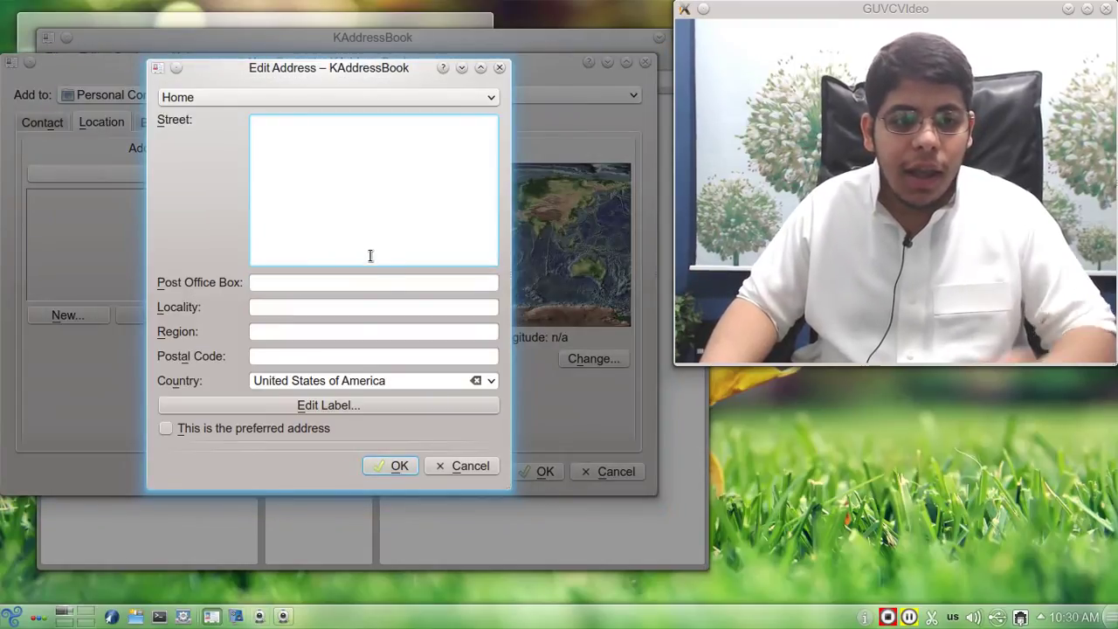
click(498, 69)
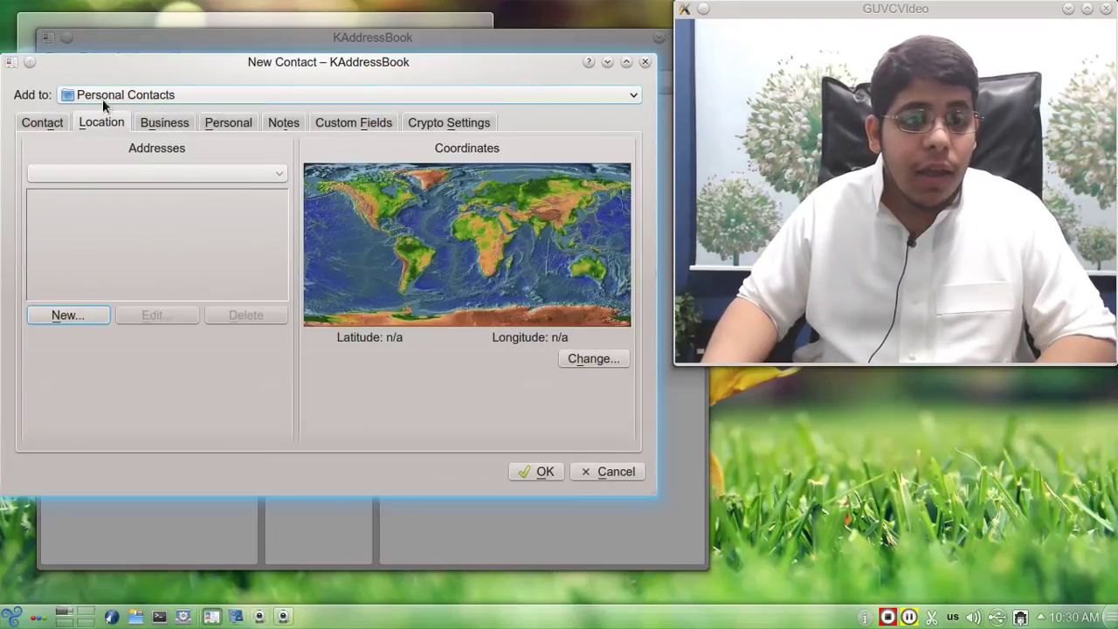
click(149, 123)
Step: Step through the Business fields, organization through free/busy, leaving them all empty
click(164, 180)
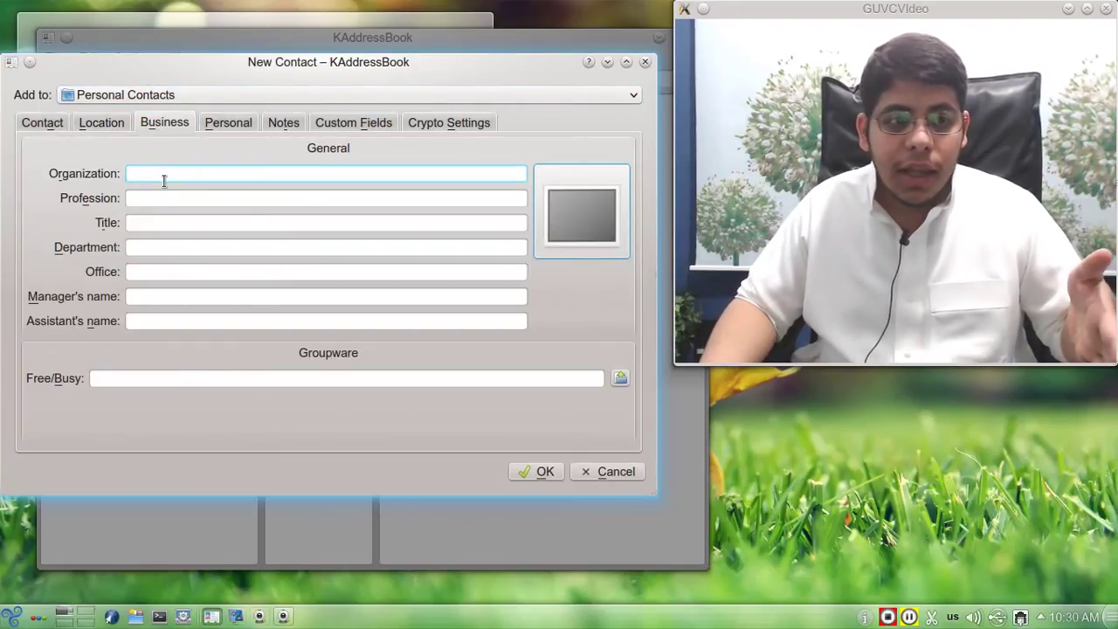
click(163, 181)
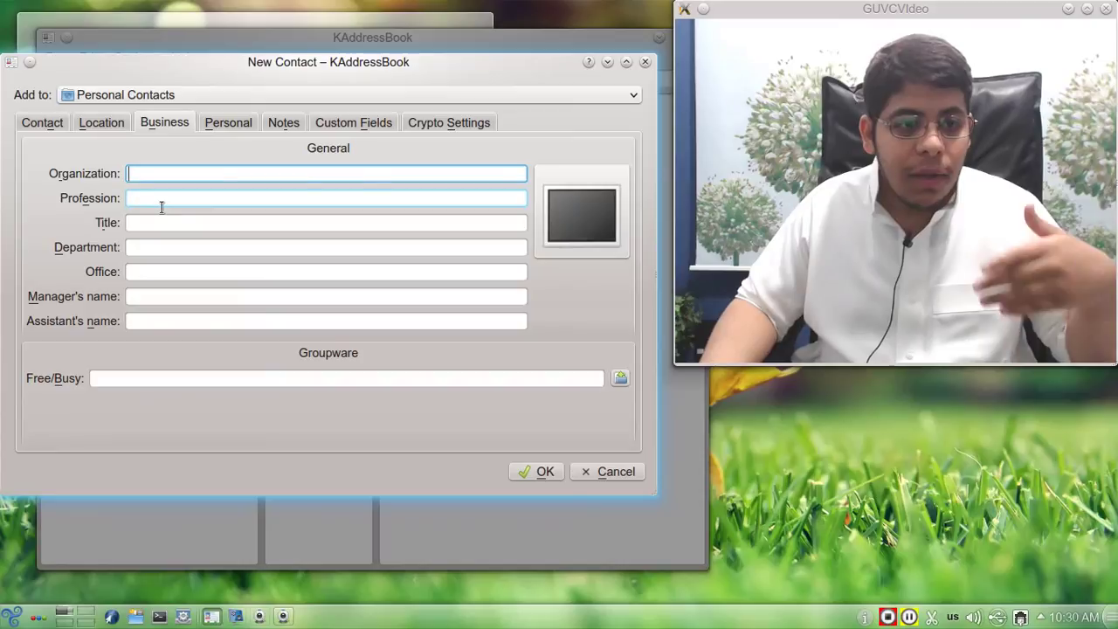
click(160, 203)
click(160, 224)
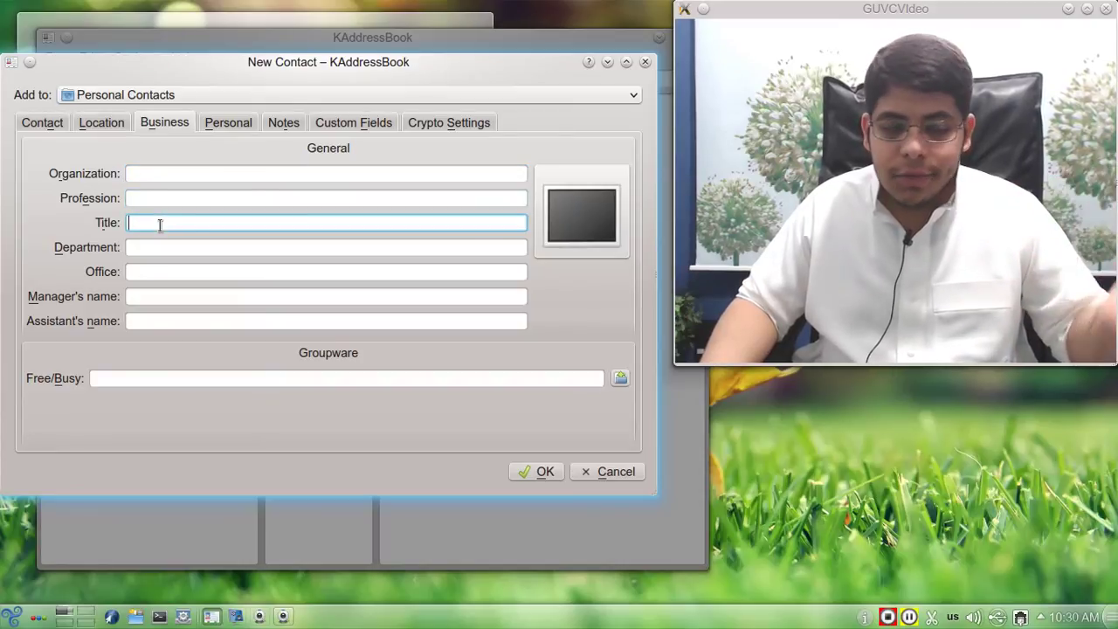
click(152, 249)
click(152, 272)
click(151, 295)
click(145, 321)
click(145, 375)
click(202, 172)
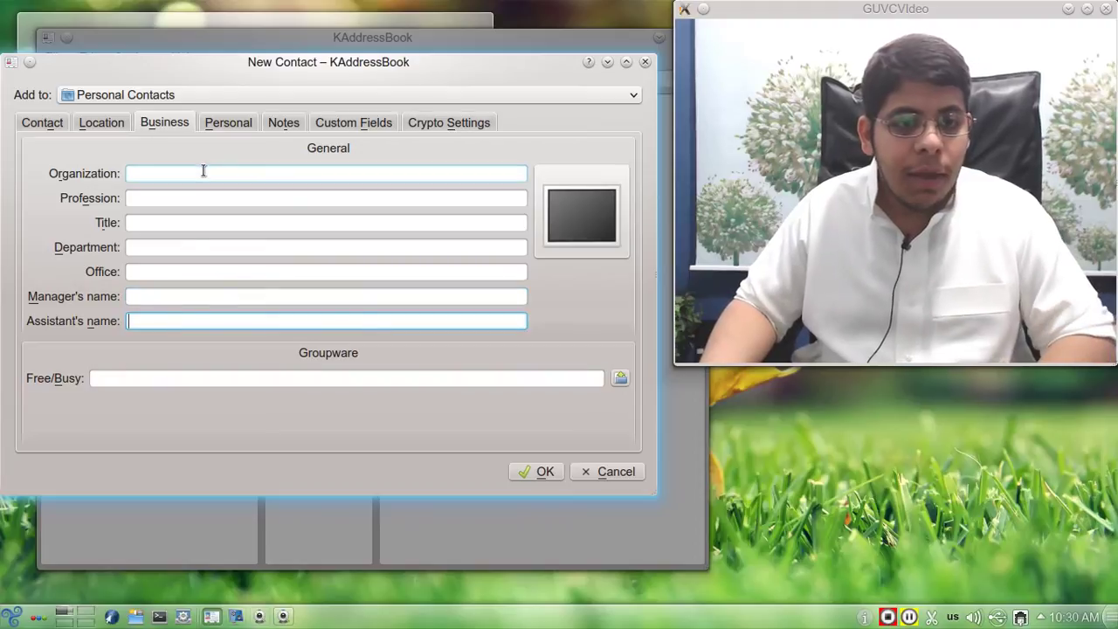
click(210, 124)
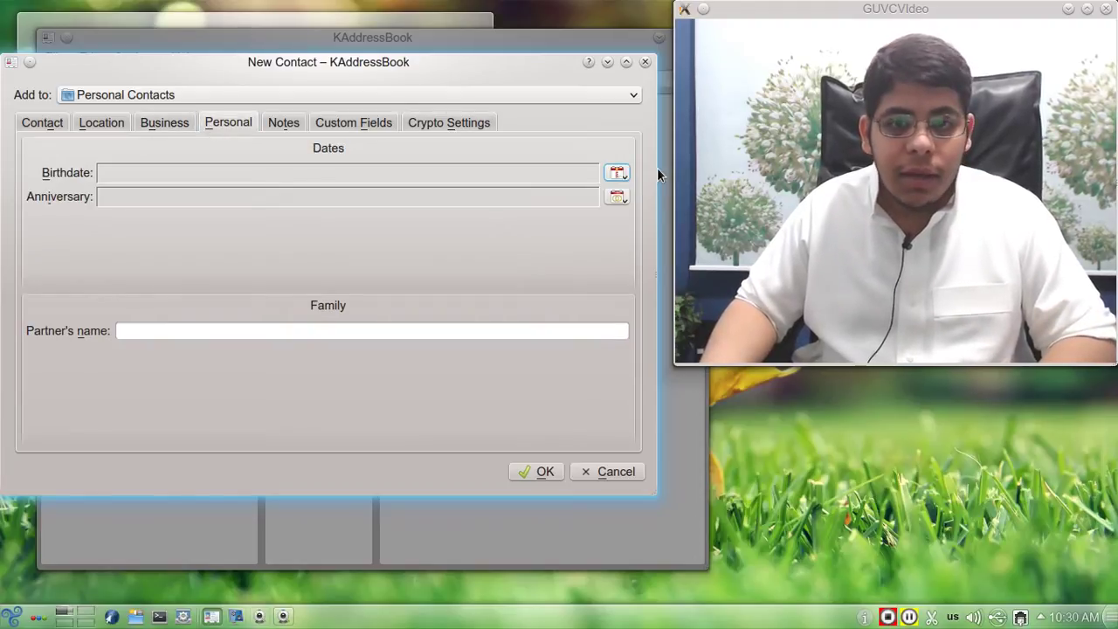
click(617, 172)
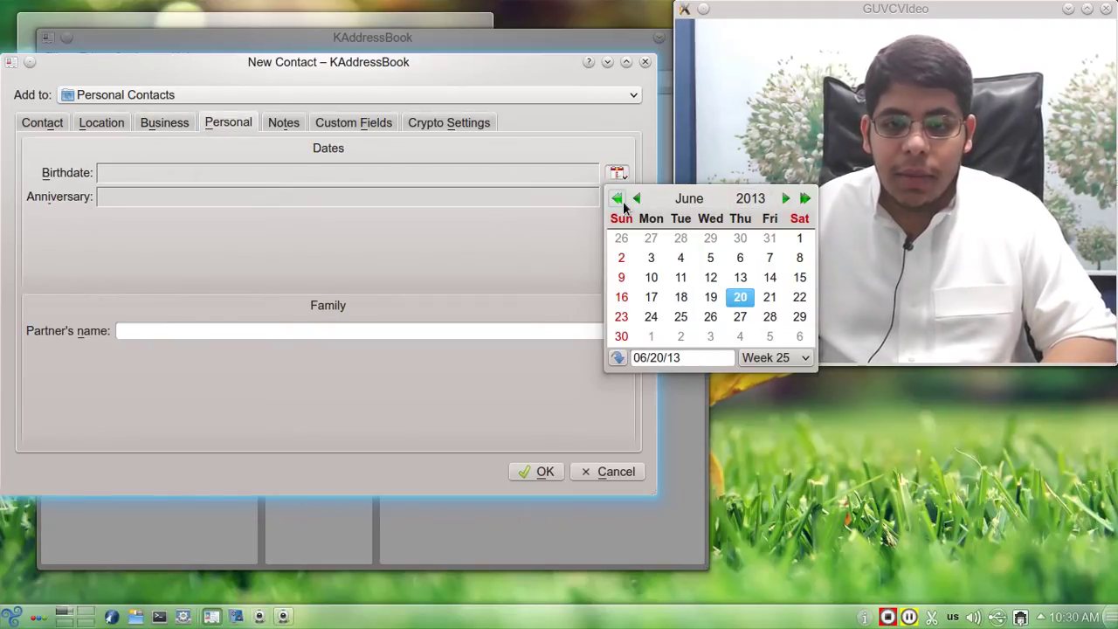
click(617, 198)
click(617, 198)
click(617, 198)
click(617, 198)
click(617, 198)
click(617, 198)
click(617, 198)
click(618, 198)
click(618, 198)
click(617, 198)
click(617, 198)
click(618, 198)
click(617, 198)
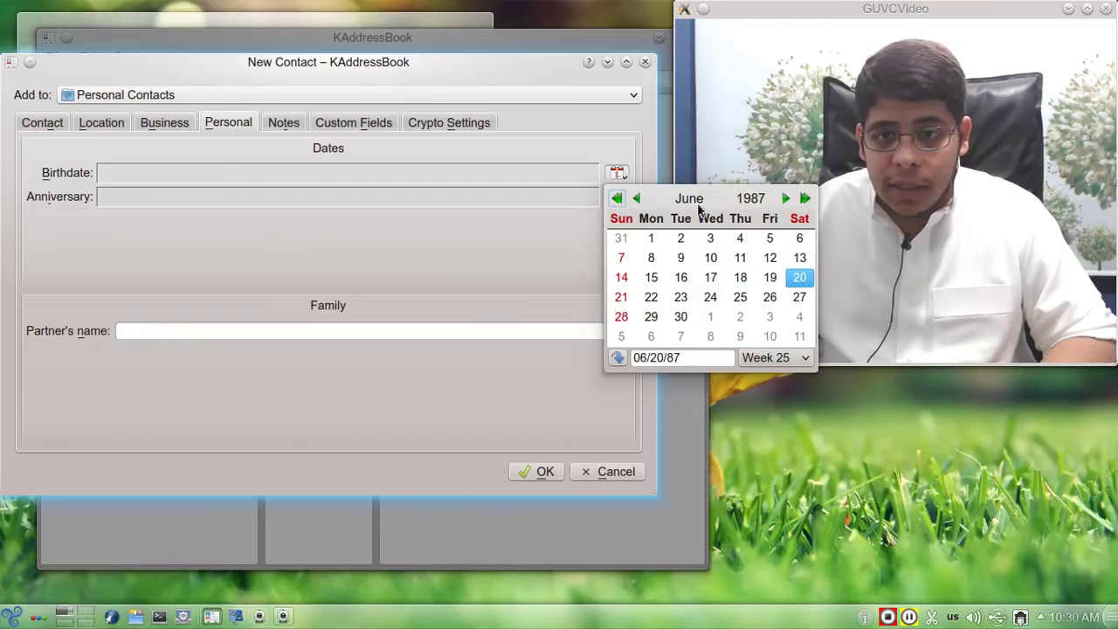
click(800, 200)
click(800, 199)
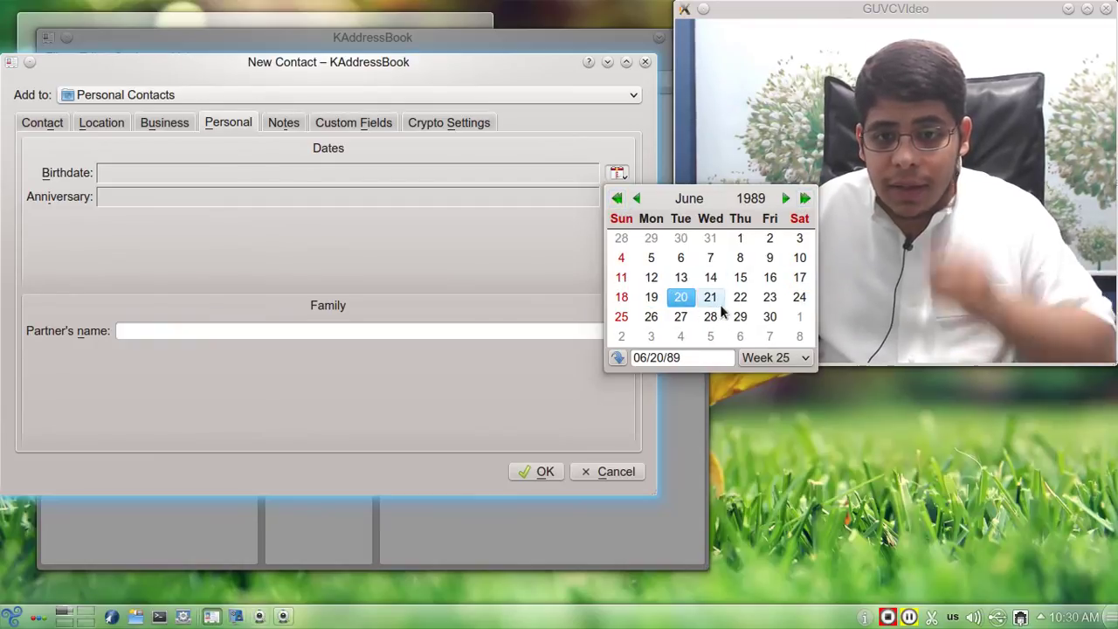
click(618, 299)
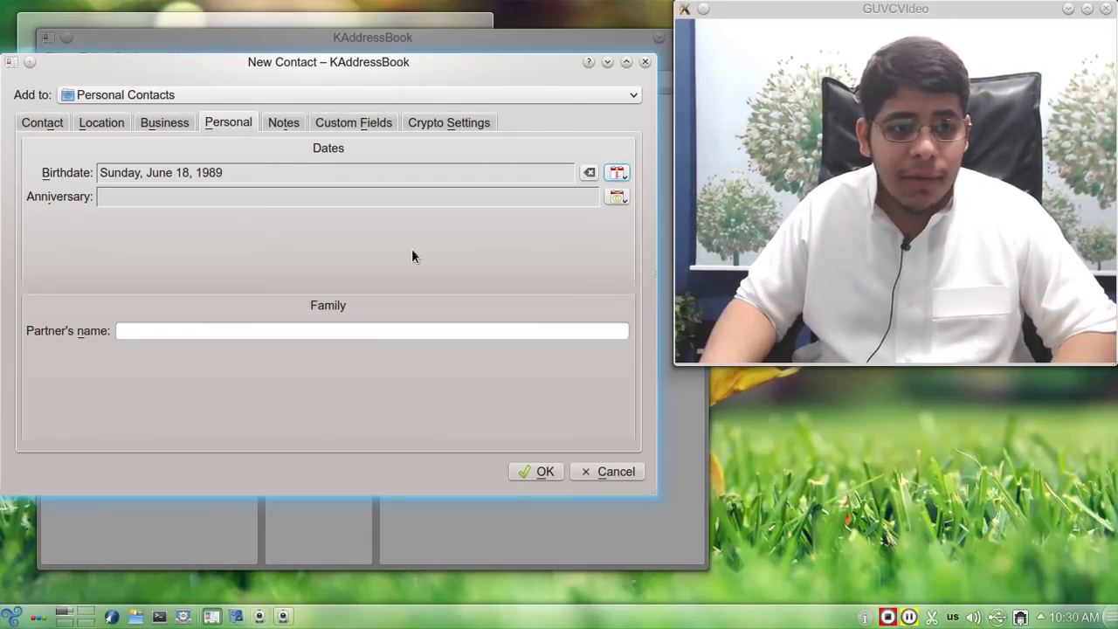
click(288, 122)
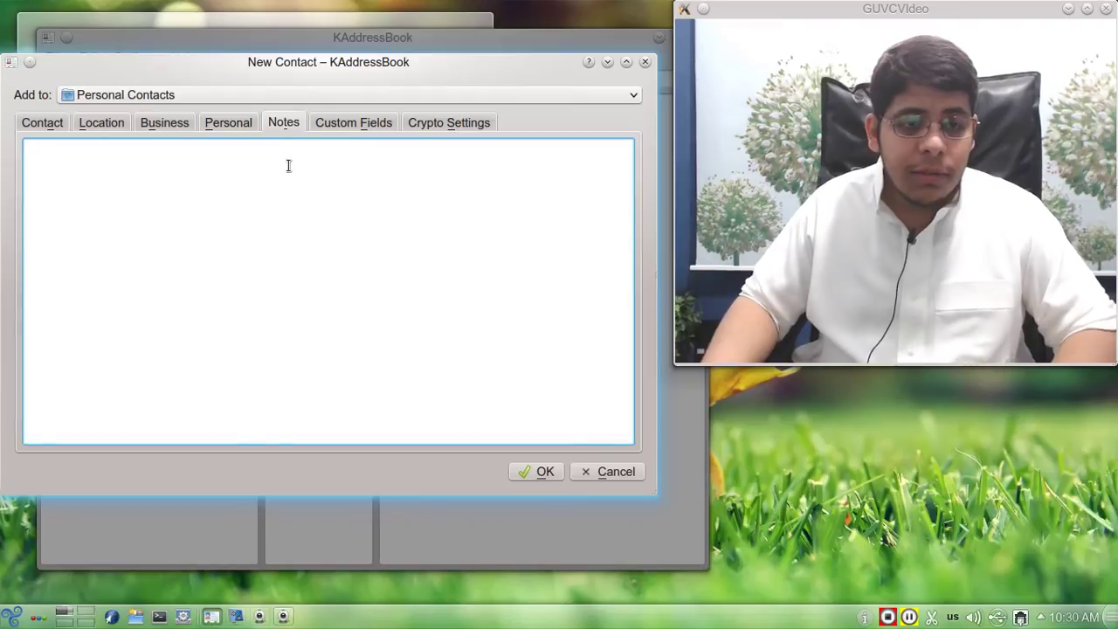
Step: Write the person's Twitter handle in the Notes, briefly checking Custom Fields
text(Twit)
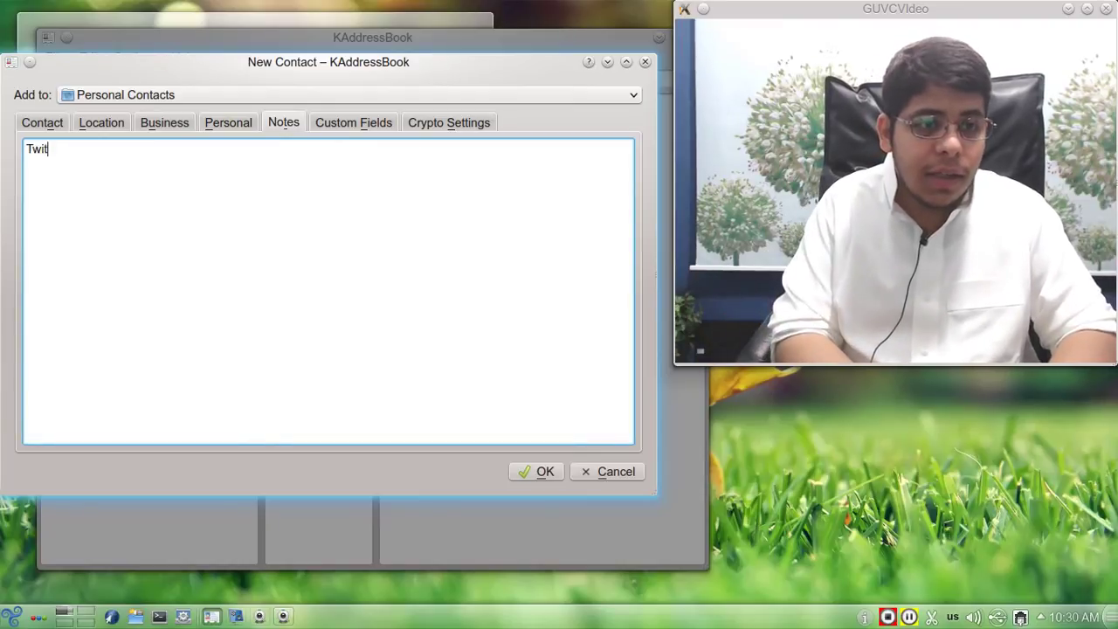
text(ter : @abdulmogeeb)
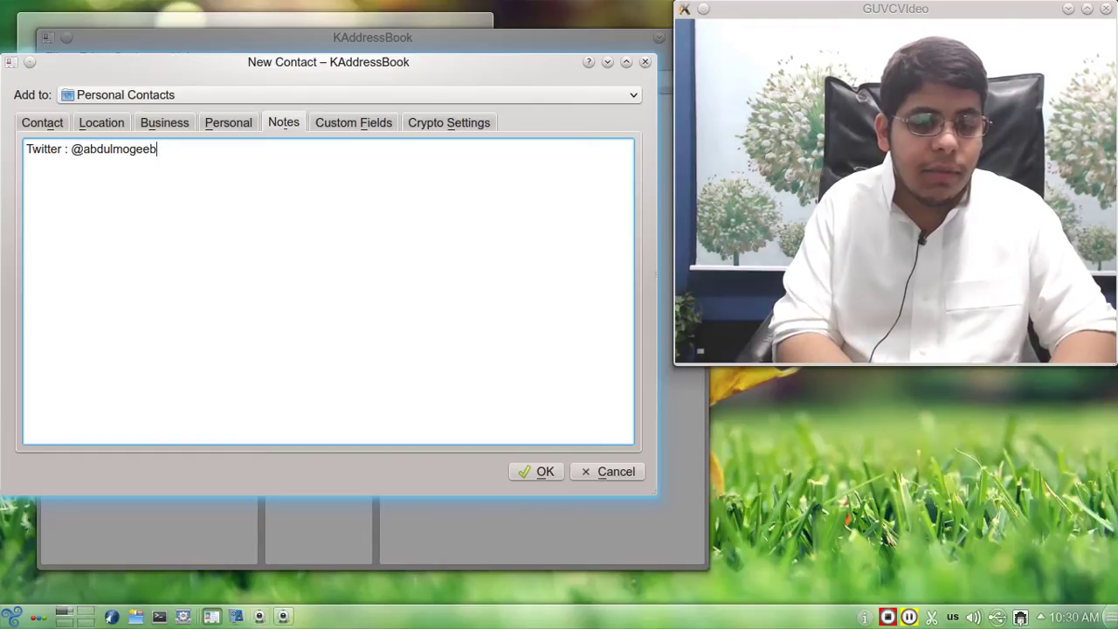
click(354, 124)
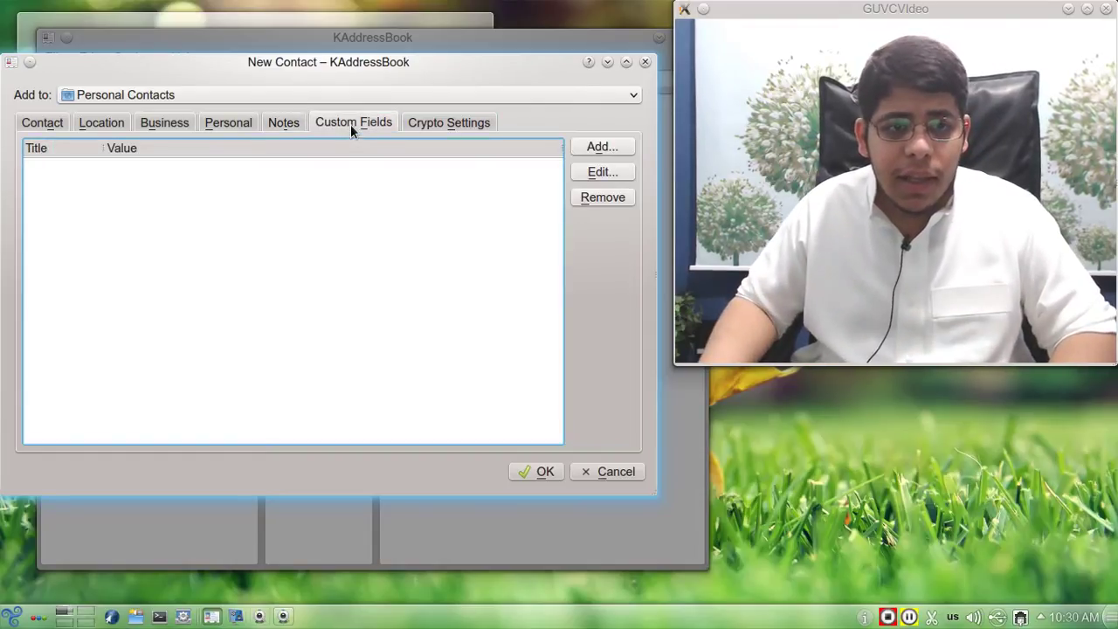
click(278, 125)
text(Twitter : @abdulmogeeb)
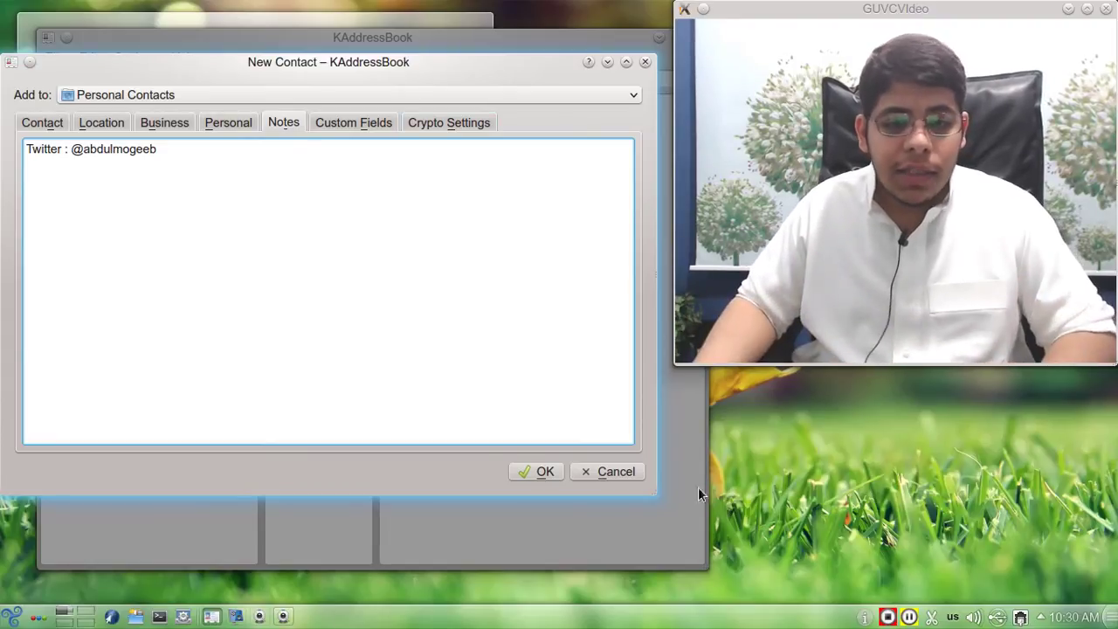
Step: Save the contact, select it in Personal Contacts and scroll its details to the QR code
click(545, 472)
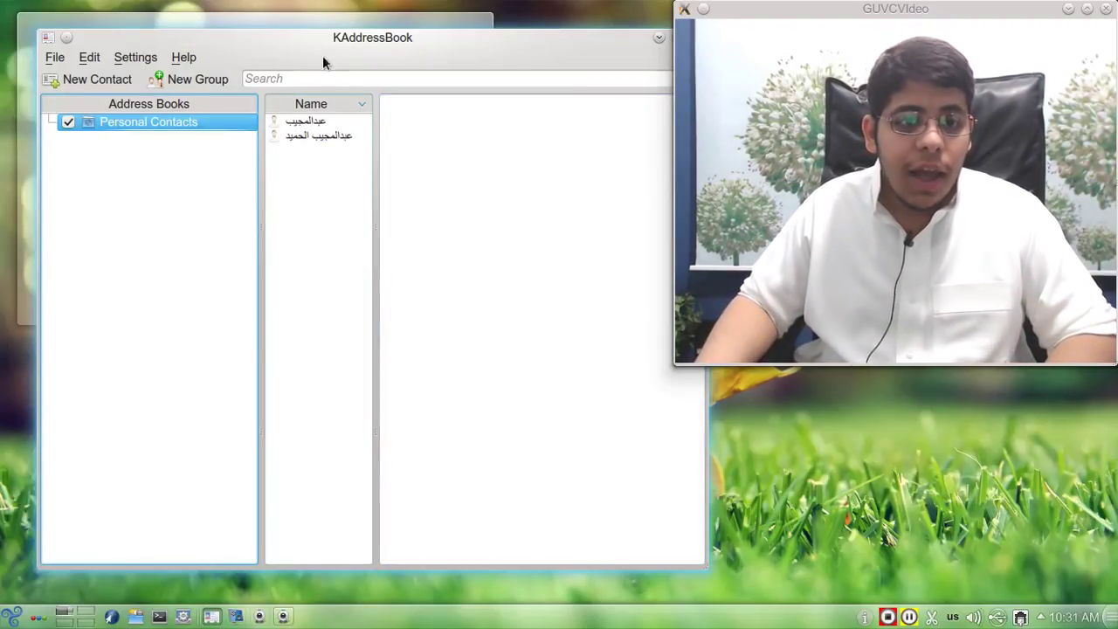
drag(352, 40, 296, 38)
click(269, 133)
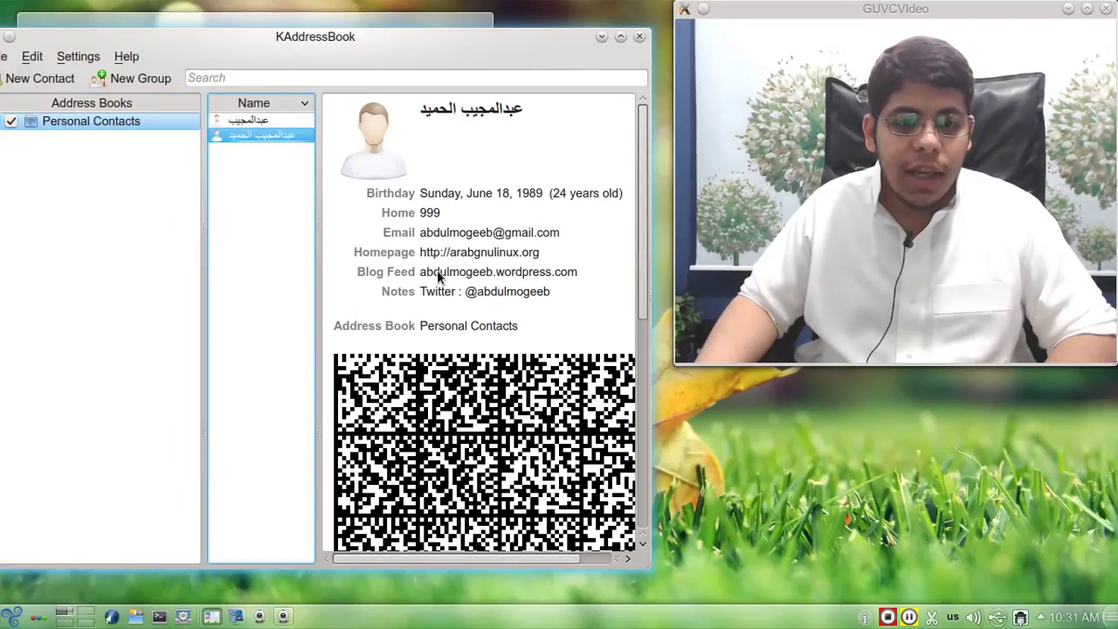
scroll(504, 360, down, 3)
scroll(559, 419, down, 1)
scroll(614, 478, down, 4)
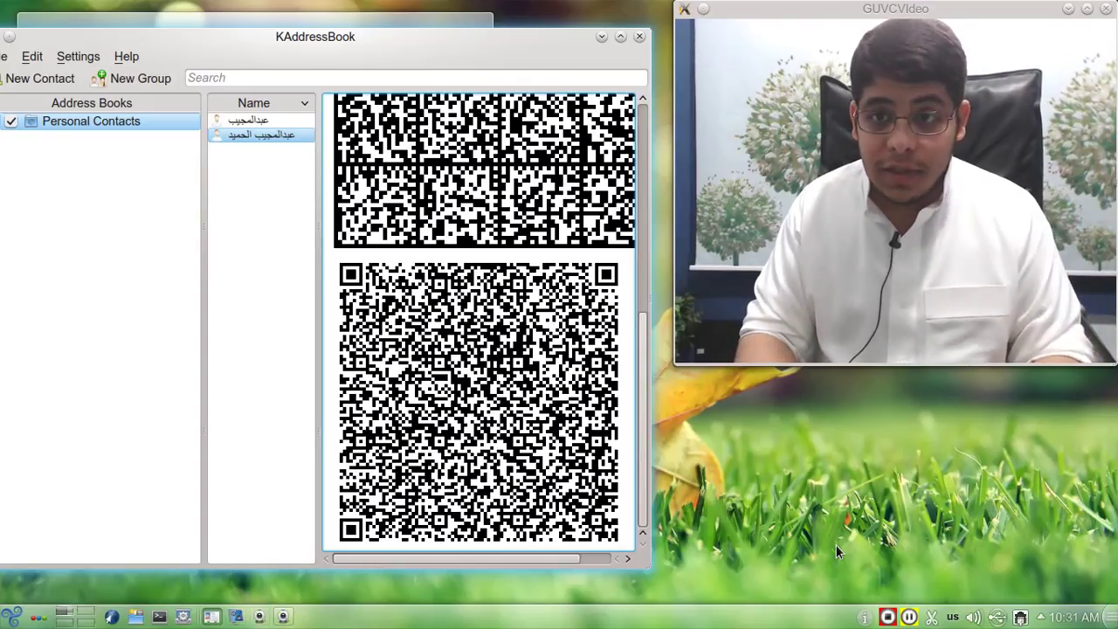
Step: Launch KSnapshot with Print Screen and keep Rectangular Region as the capture mode
key(Print)
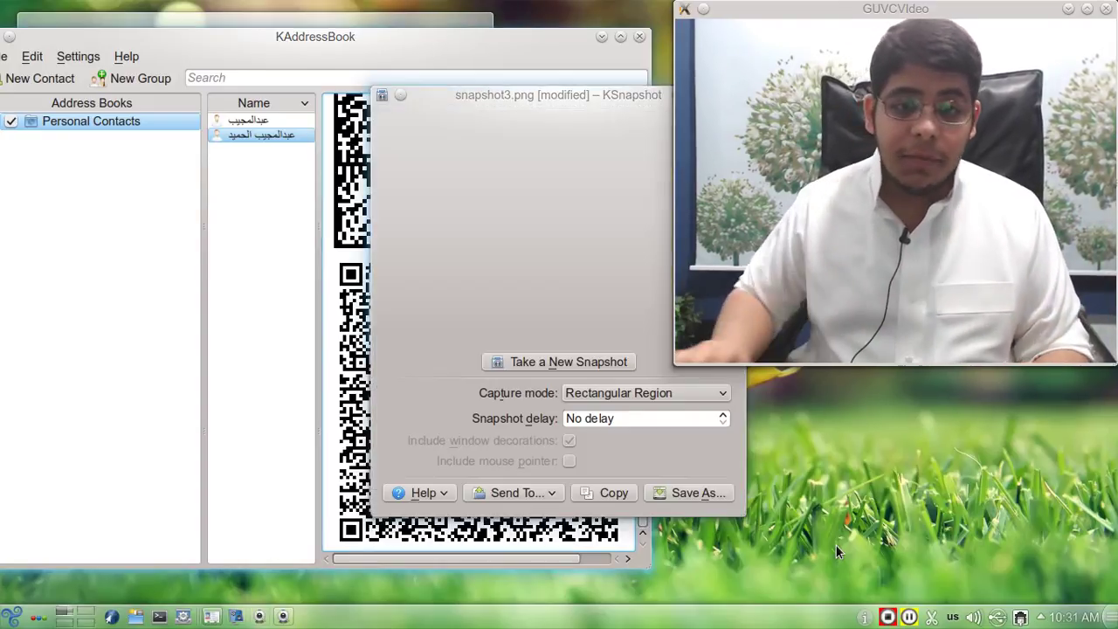
drag(623, 97, 434, 131)
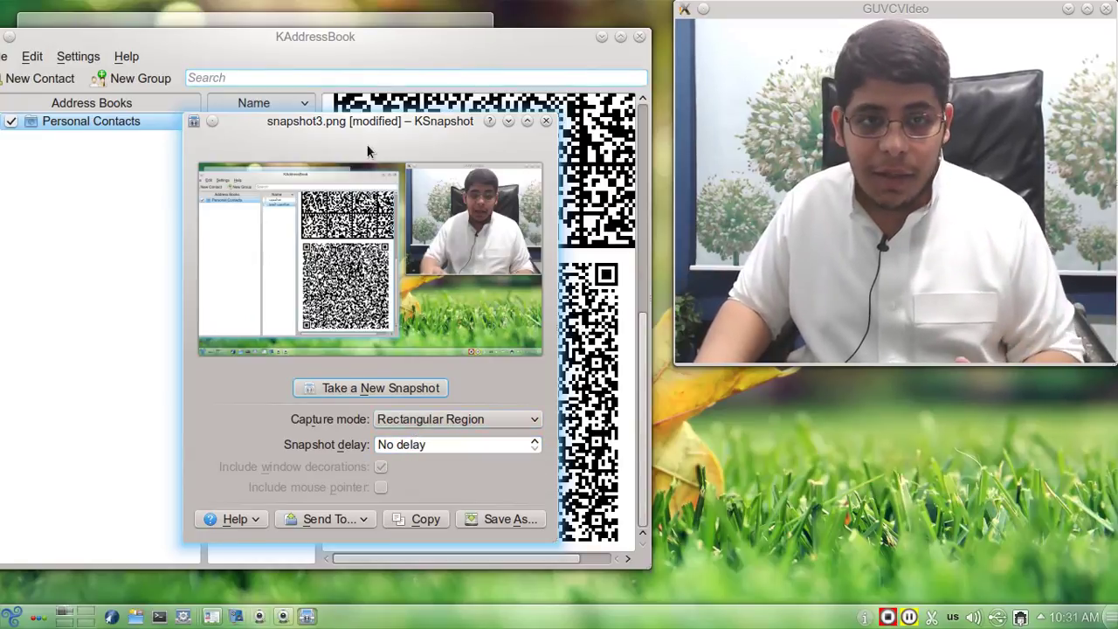
click(421, 421)
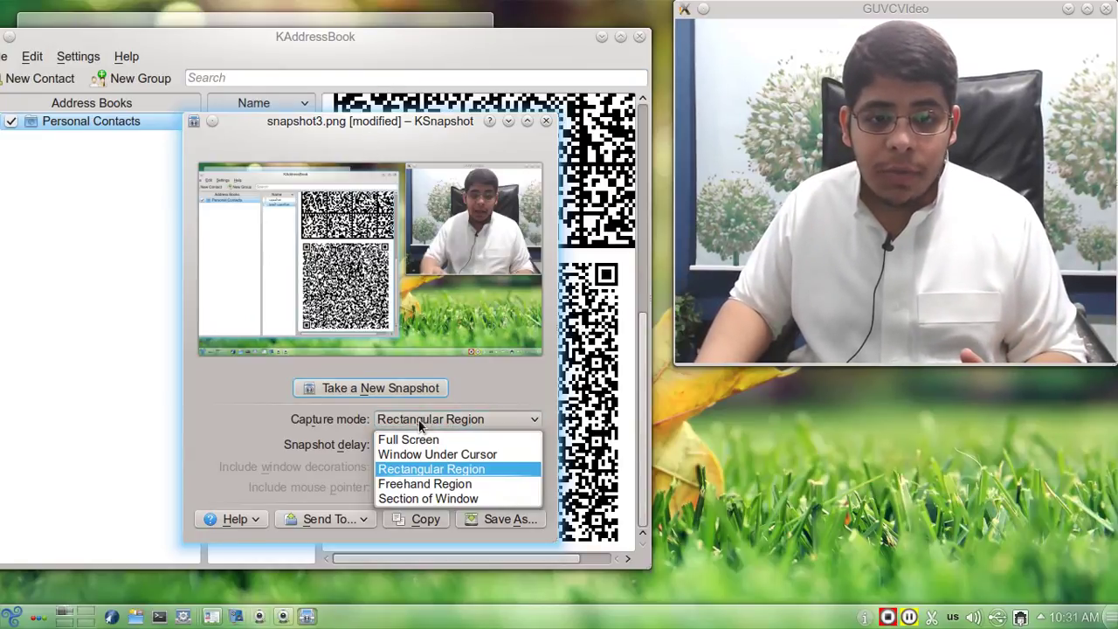
click(482, 474)
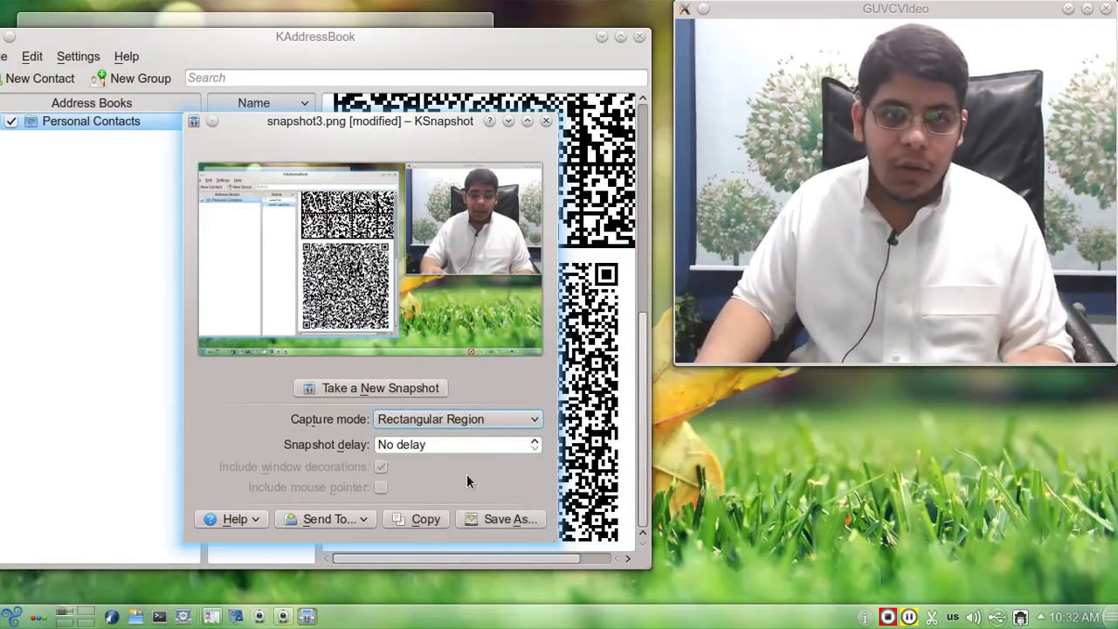
click(13, 615)
Step: Search the launcher, narrowing 'screen shot' down to 'shot'
text(s)
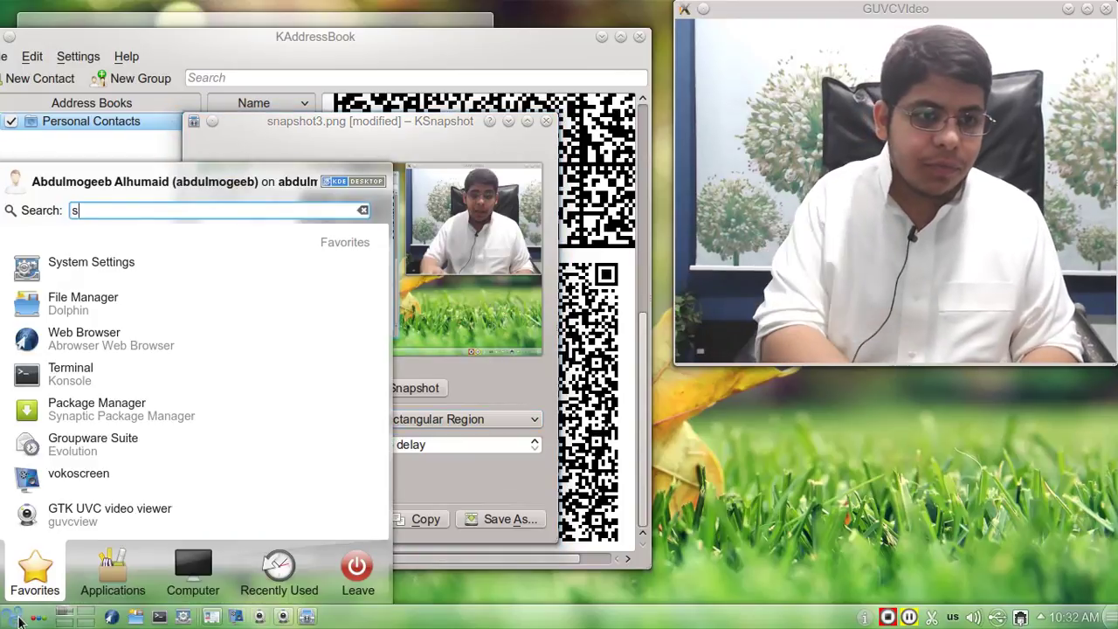
text(creen )
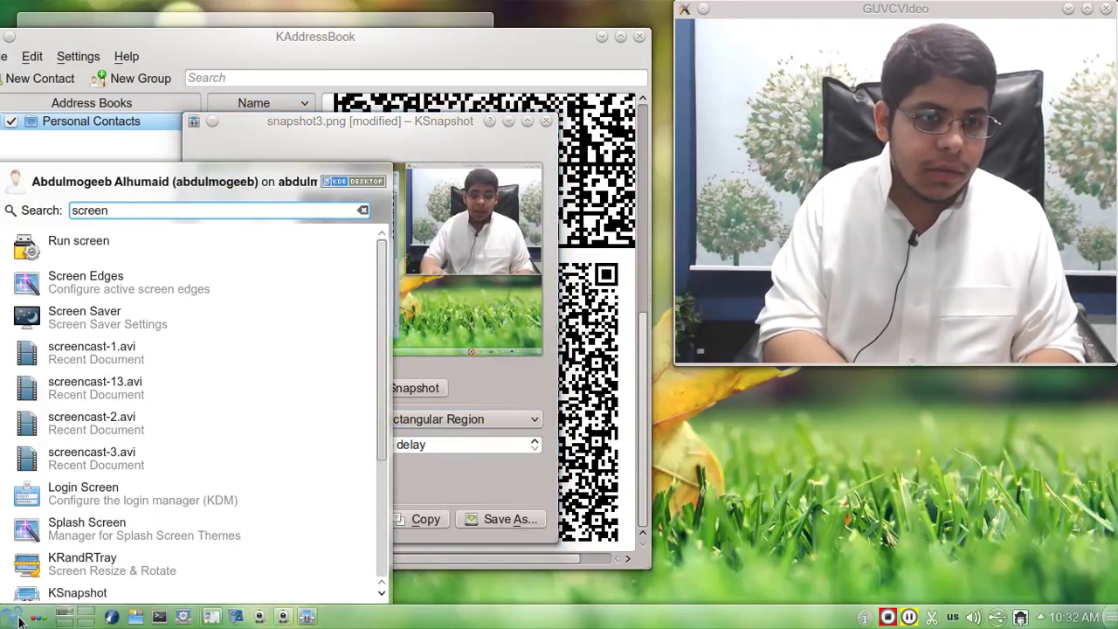
text(shot)
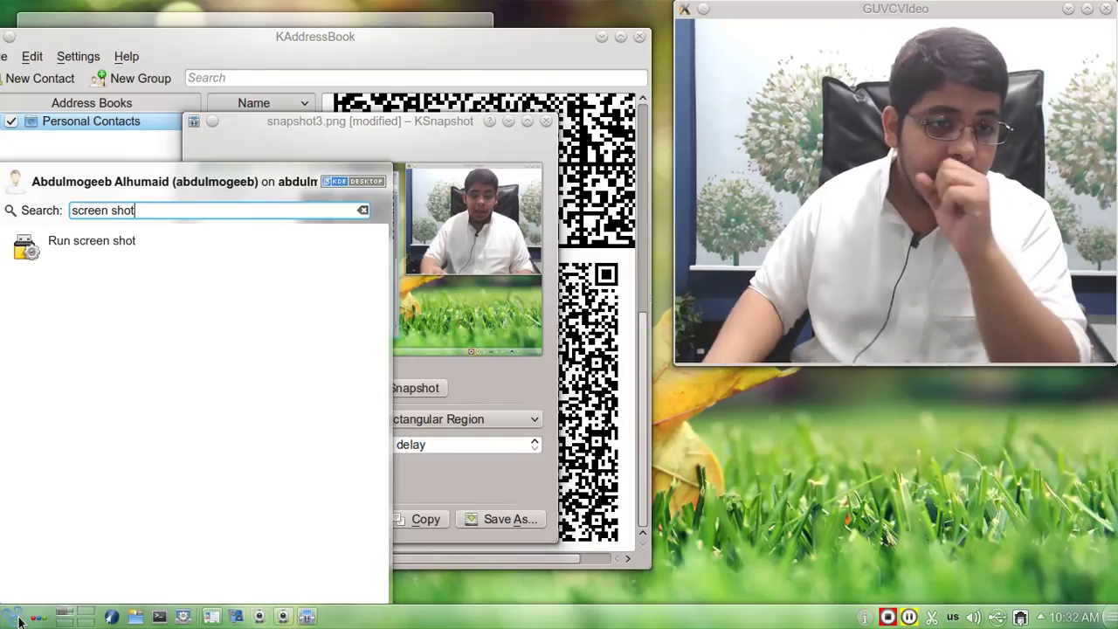
key(BackSpace)
key(BackSpace)
key(BackSpace)
key(BackSpace)
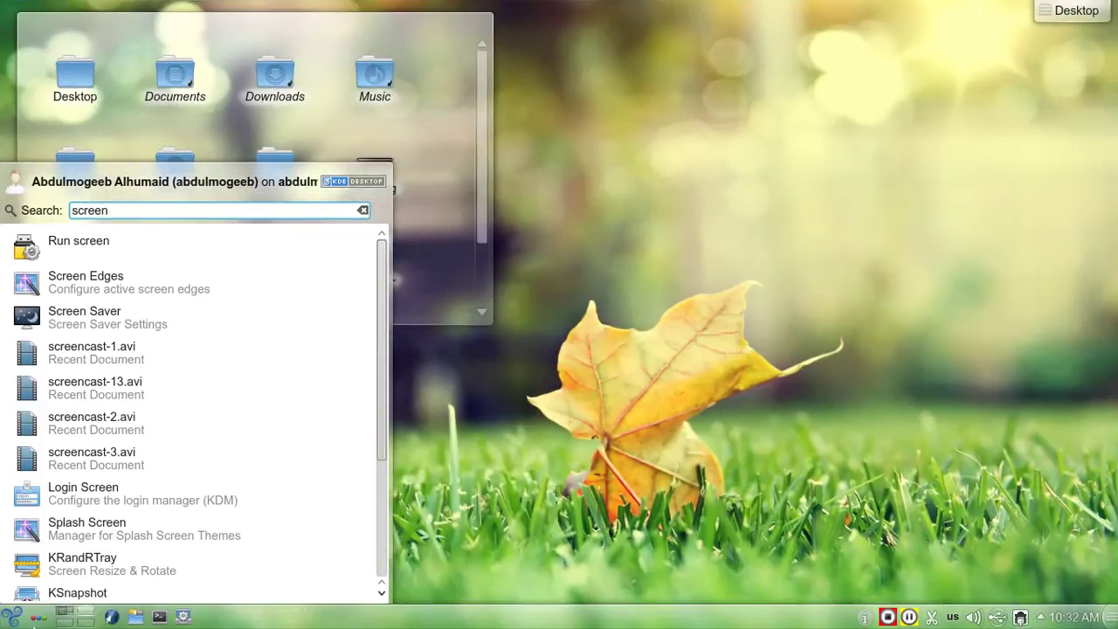
scroll(90, 464, down, 3)
scroll(91, 463, down, 2)
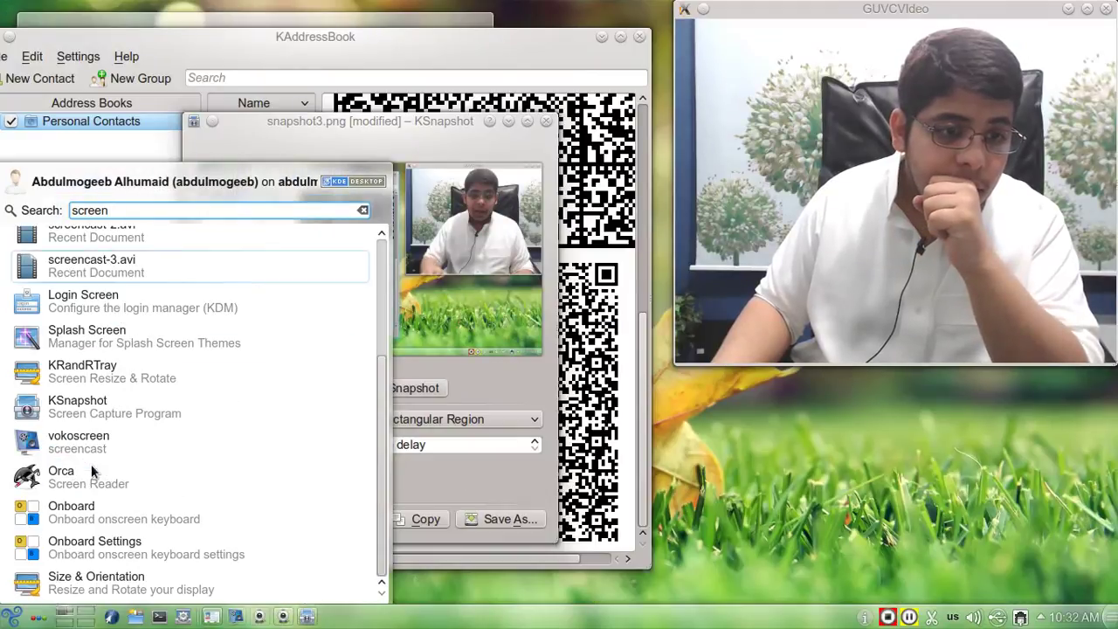
scroll(125, 474, up, 3)
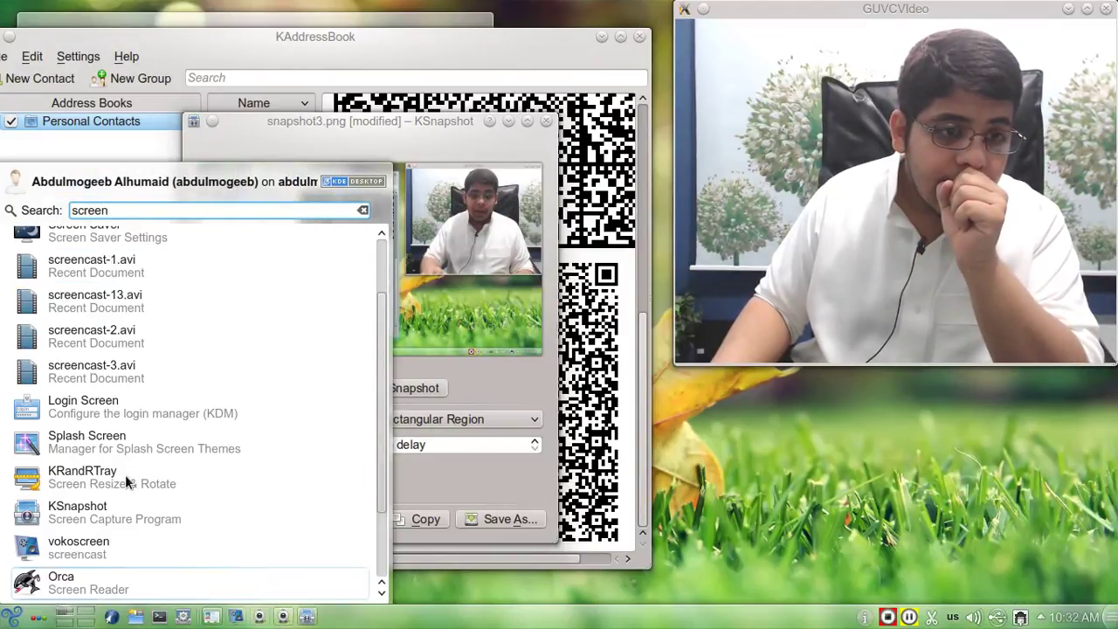
scroll(125, 474, up, 2)
double_click(134, 211)
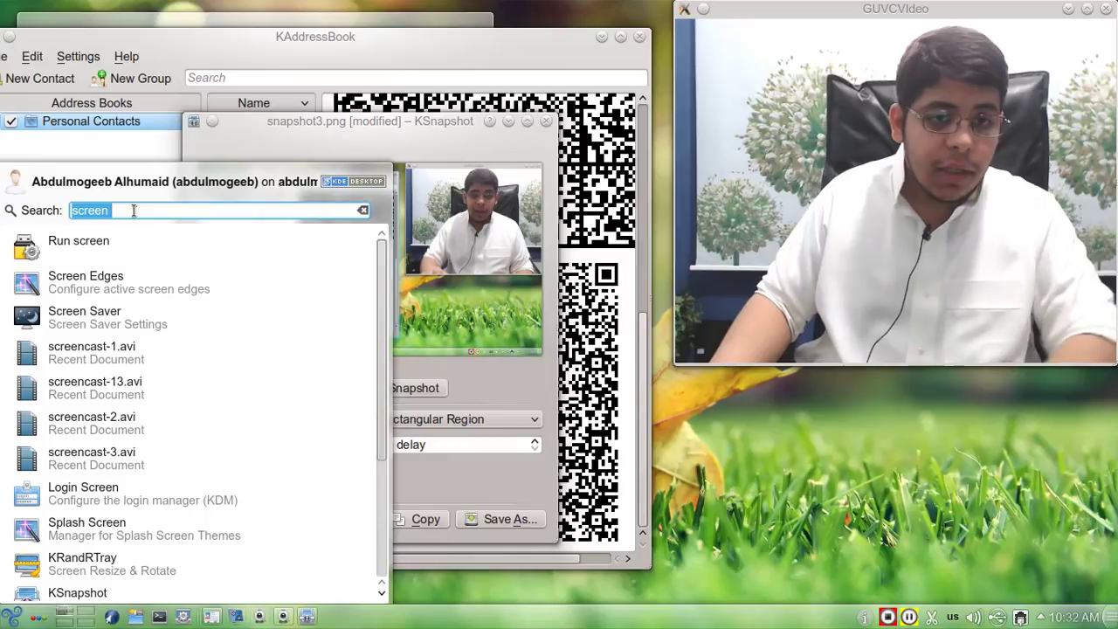
key(BackSpace)
text(shot)
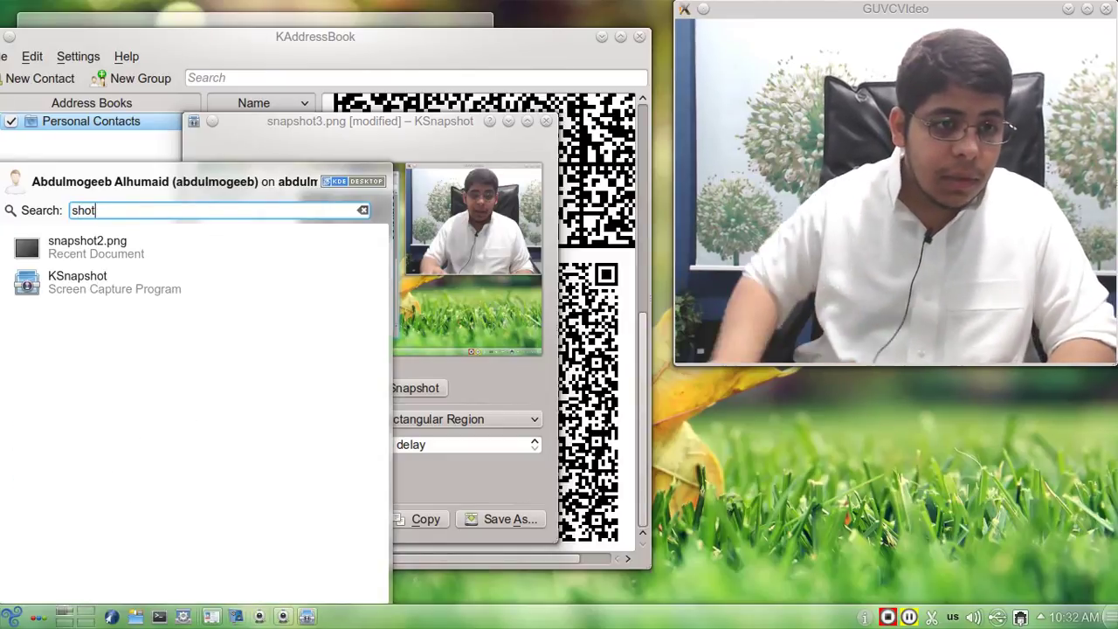
Step: Launch a second KSnapshot from the results, then close that duplicate window
click(145, 294)
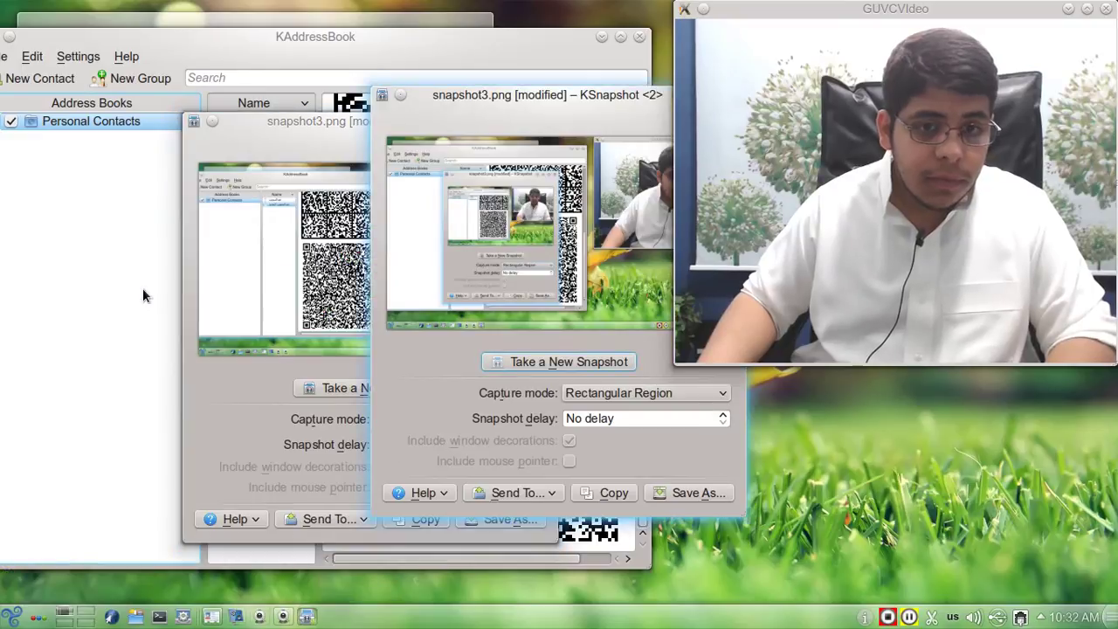
drag(719, 96, 436, 228)
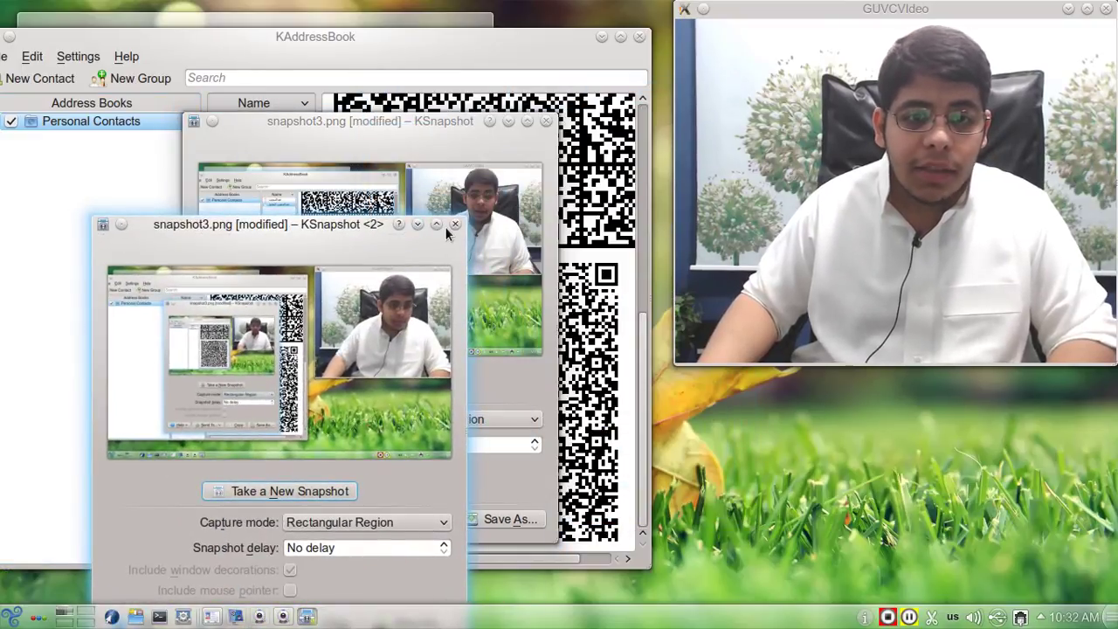
click(451, 224)
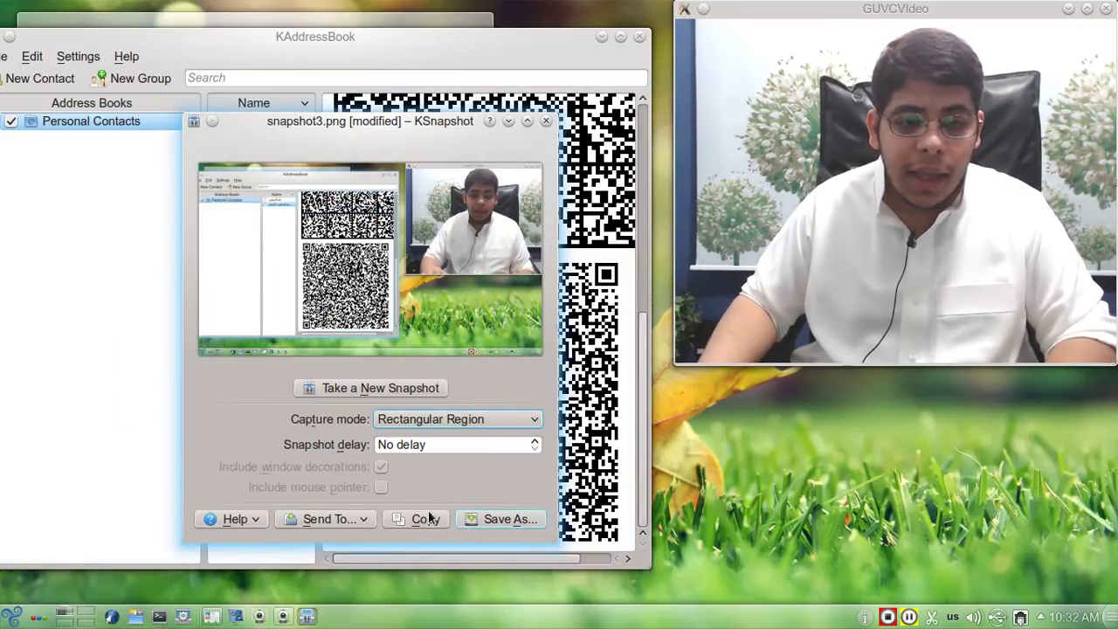
Step: Capture a new rectangular-region snapshot framing just the contact's QR code
click(424, 390)
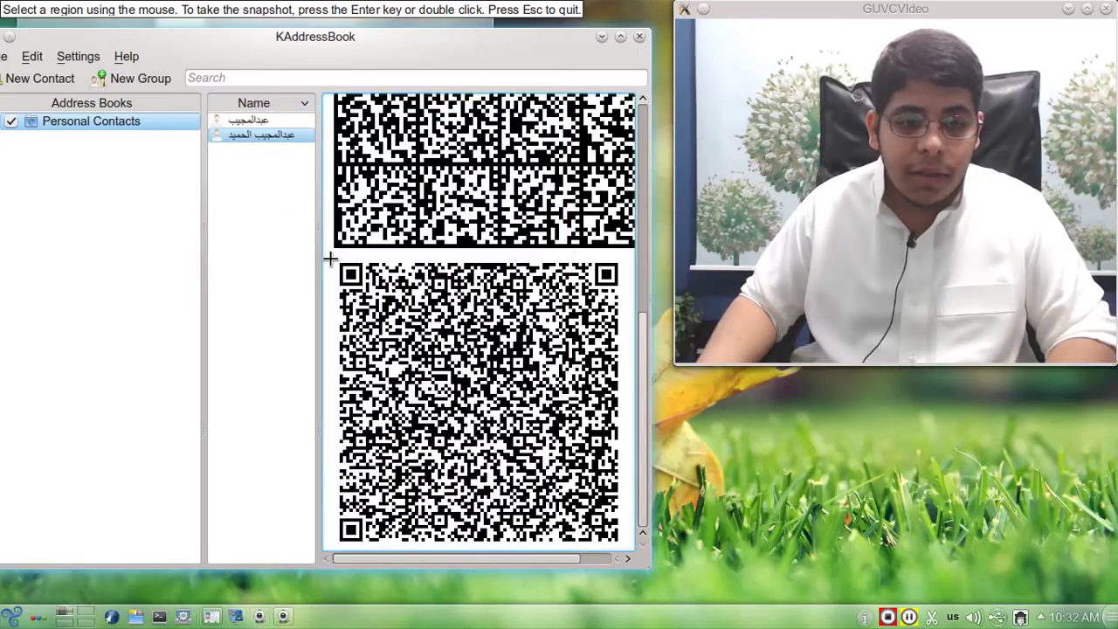
drag(334, 259, 620, 543)
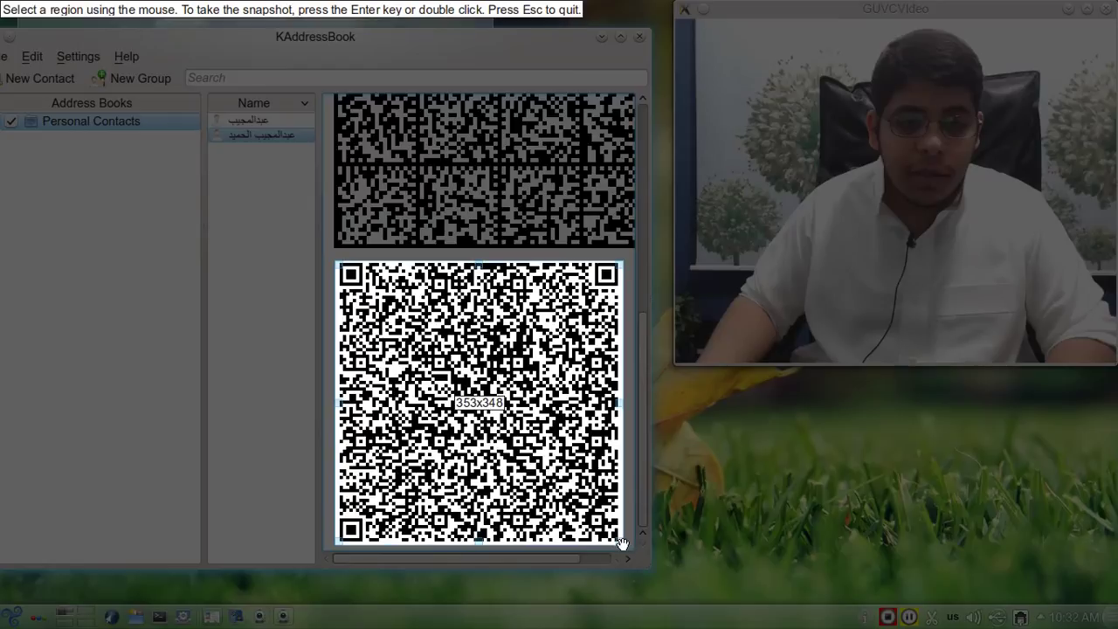
double_click(622, 543)
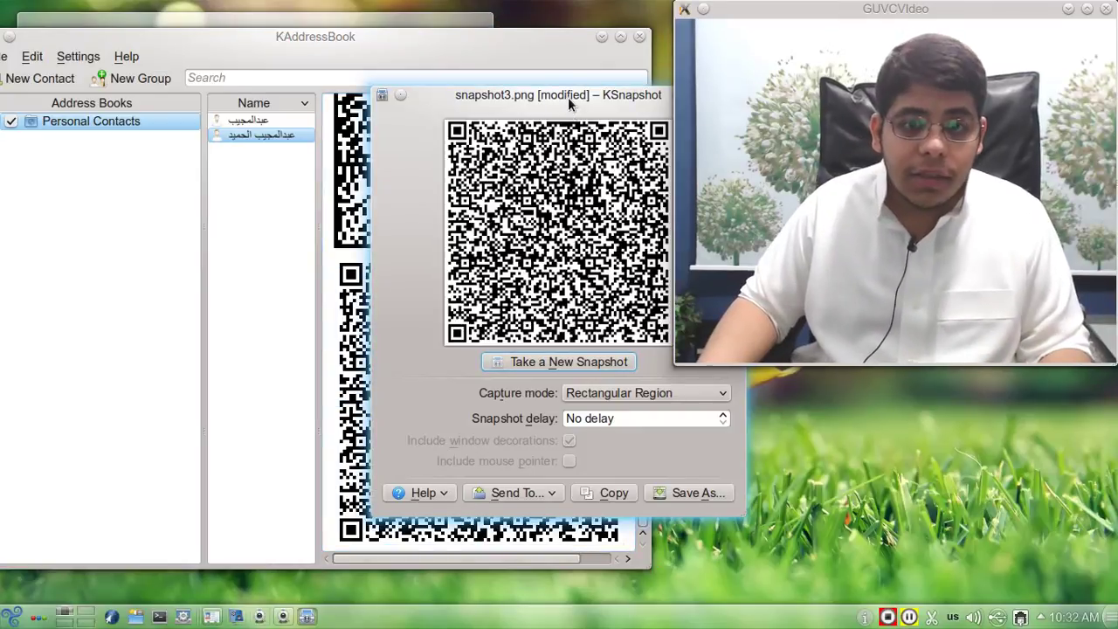
drag(567, 97, 305, 97)
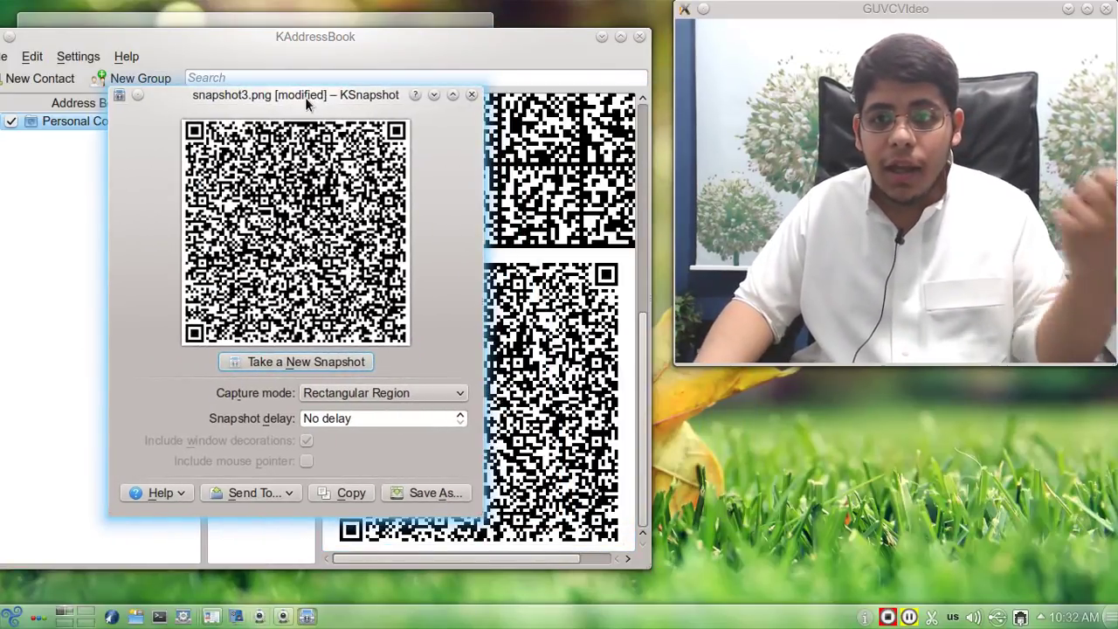